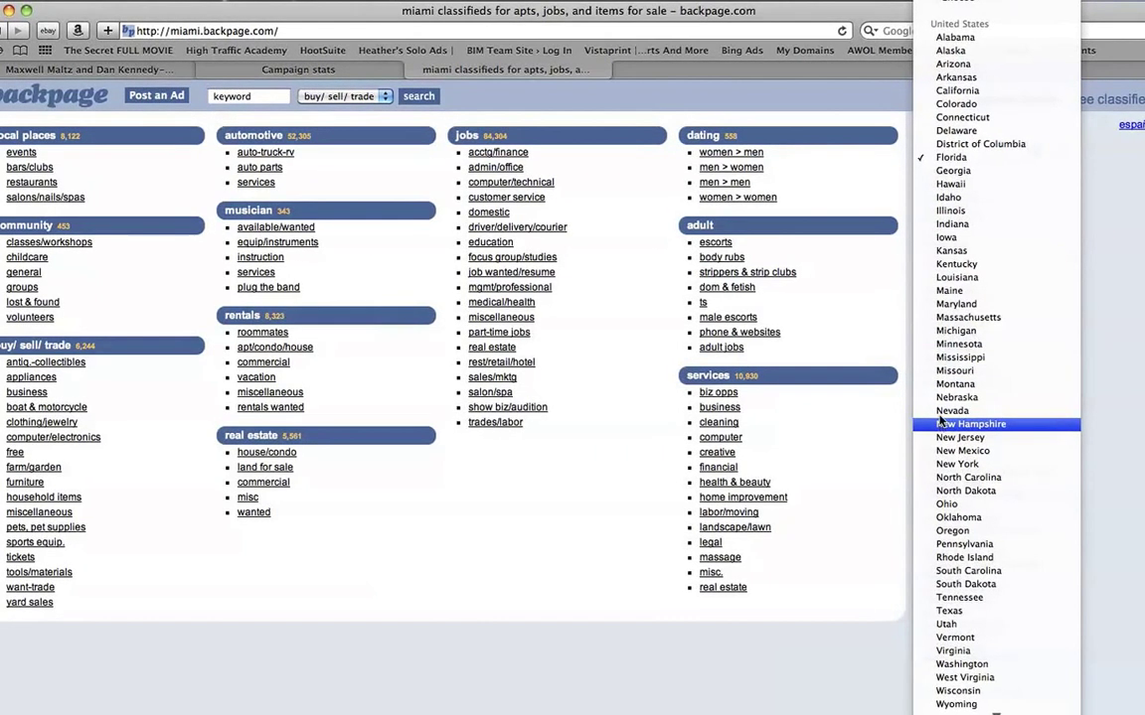
# Step: Pick Nevada, go to the Las Vegas, NV classifieds and start posting a new ad
pyautogui.click(946, 411)
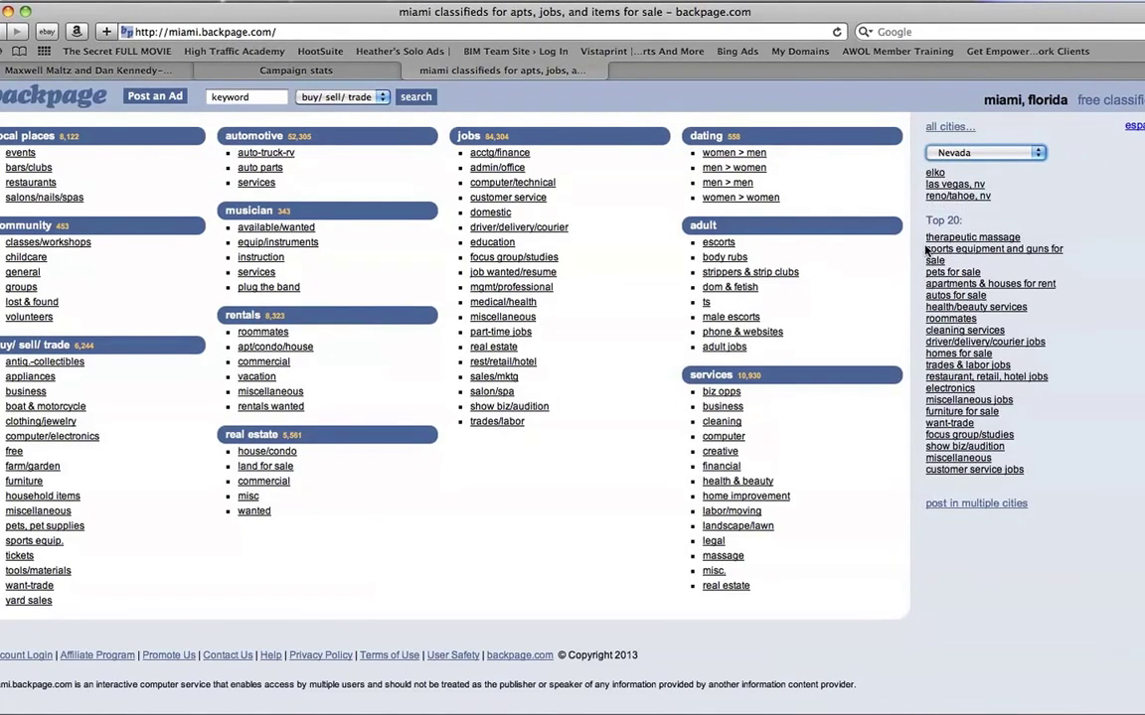
pyautogui.click(942, 183)
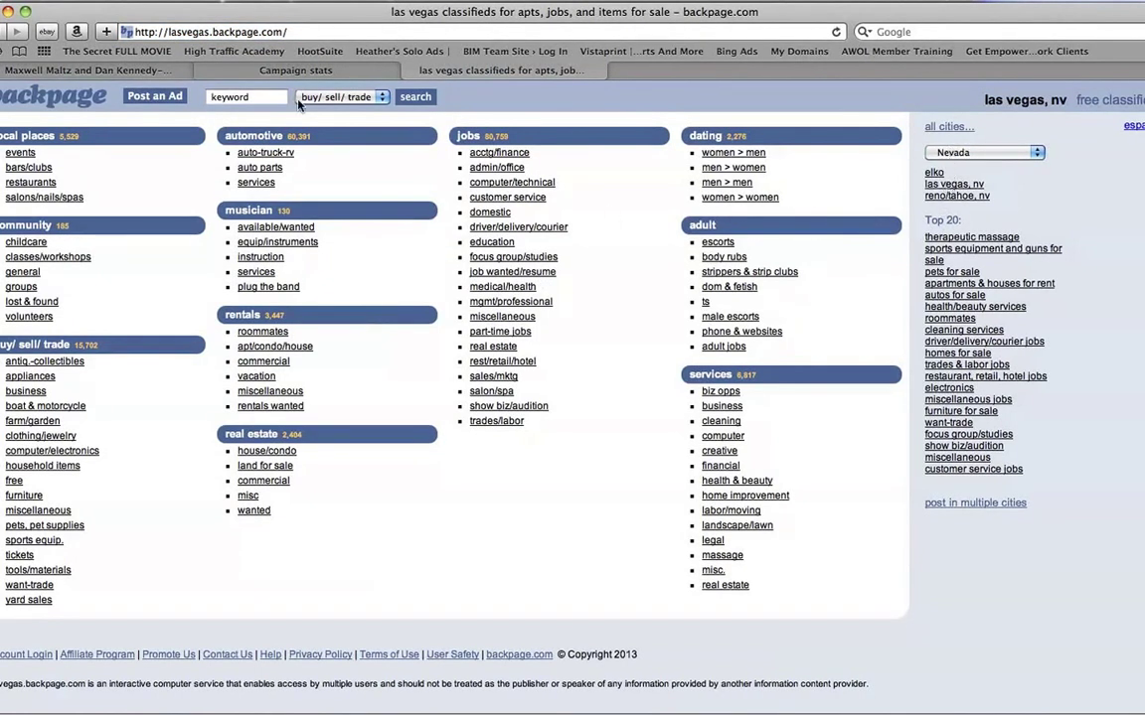
pyautogui.click(152, 97)
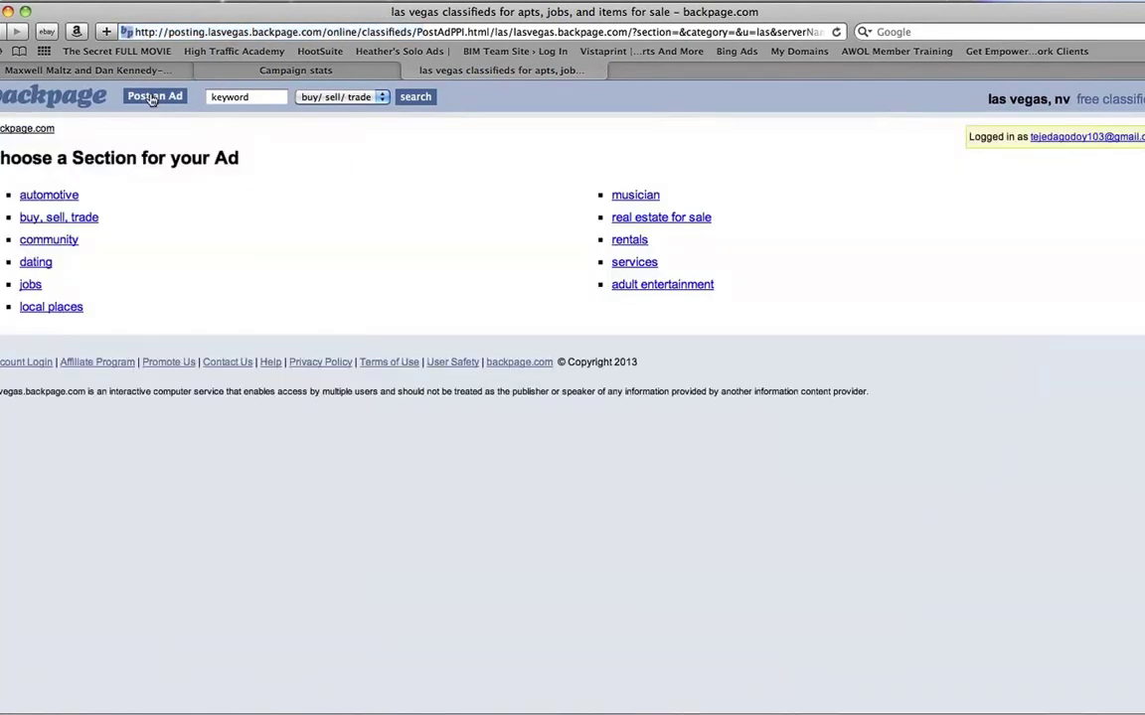
# Step: Choose services > business opportunities with Las Vegas as the location to reach the Write Ad form
pyautogui.click(641, 263)
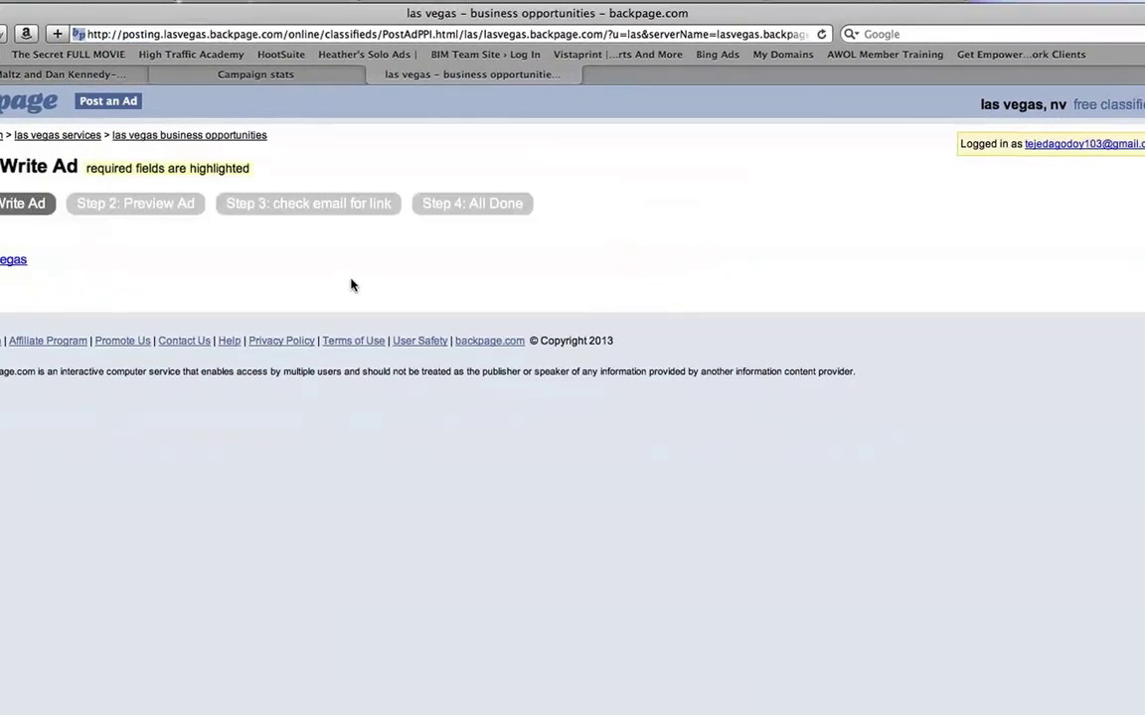
pyautogui.click(12, 260)
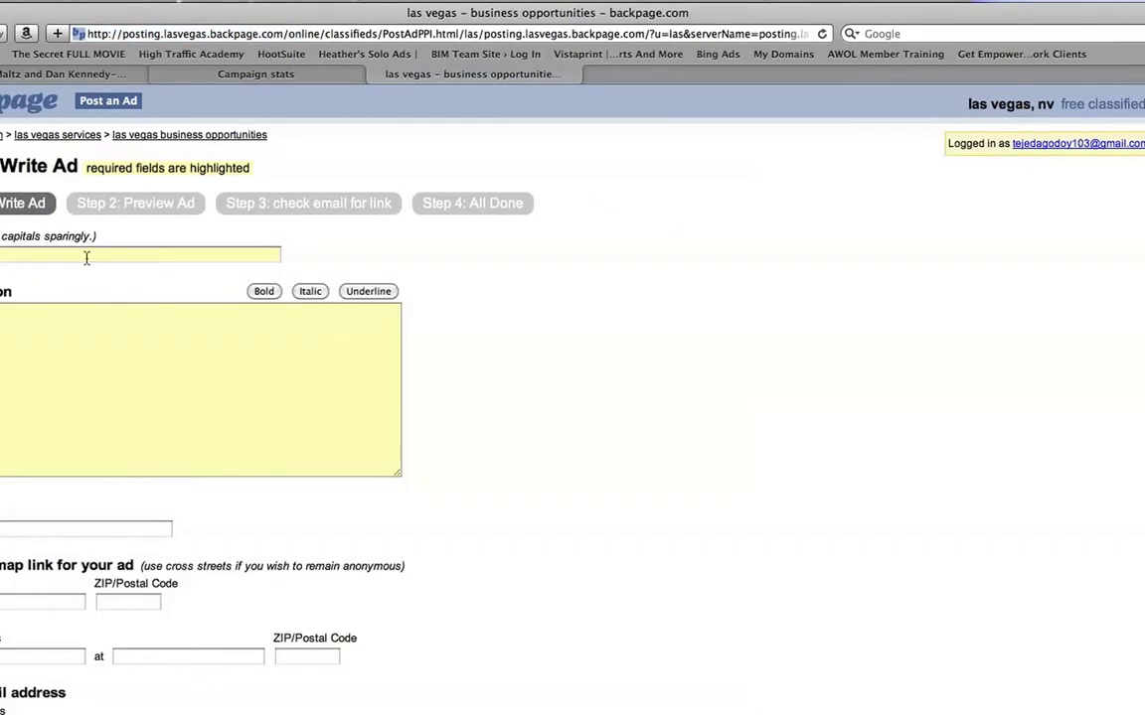
pyautogui.click(86, 257)
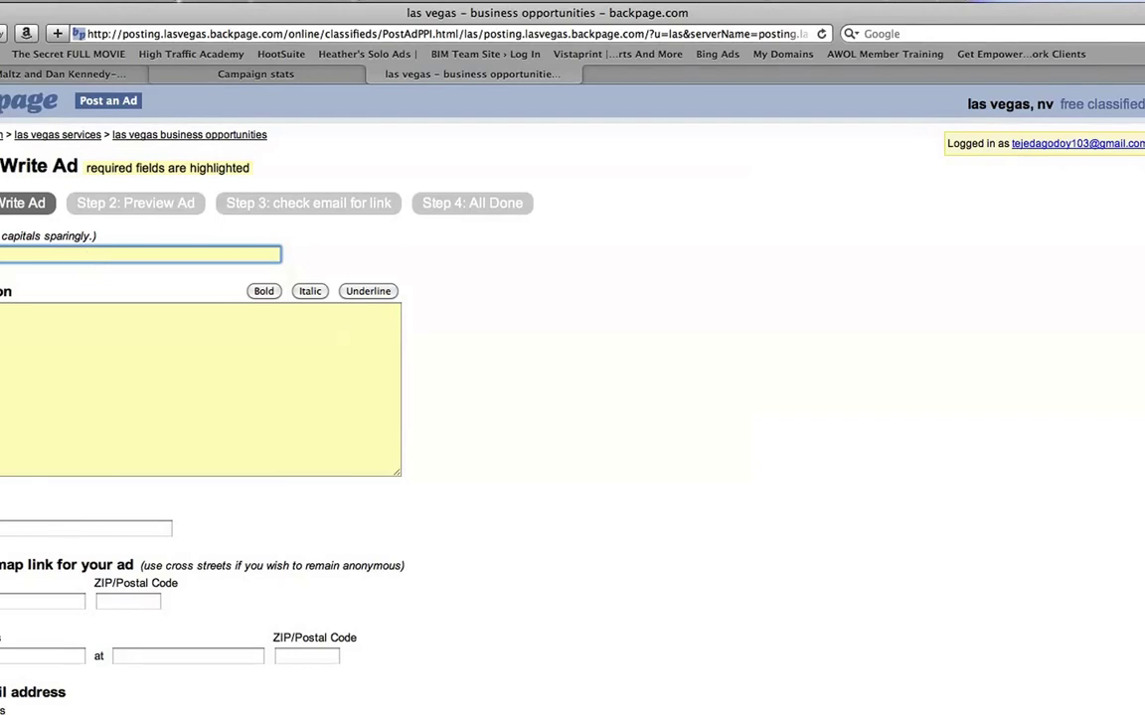
# Step: Enter the ad title 'Earn 100% commissions'
pyautogui.write('mmissions')
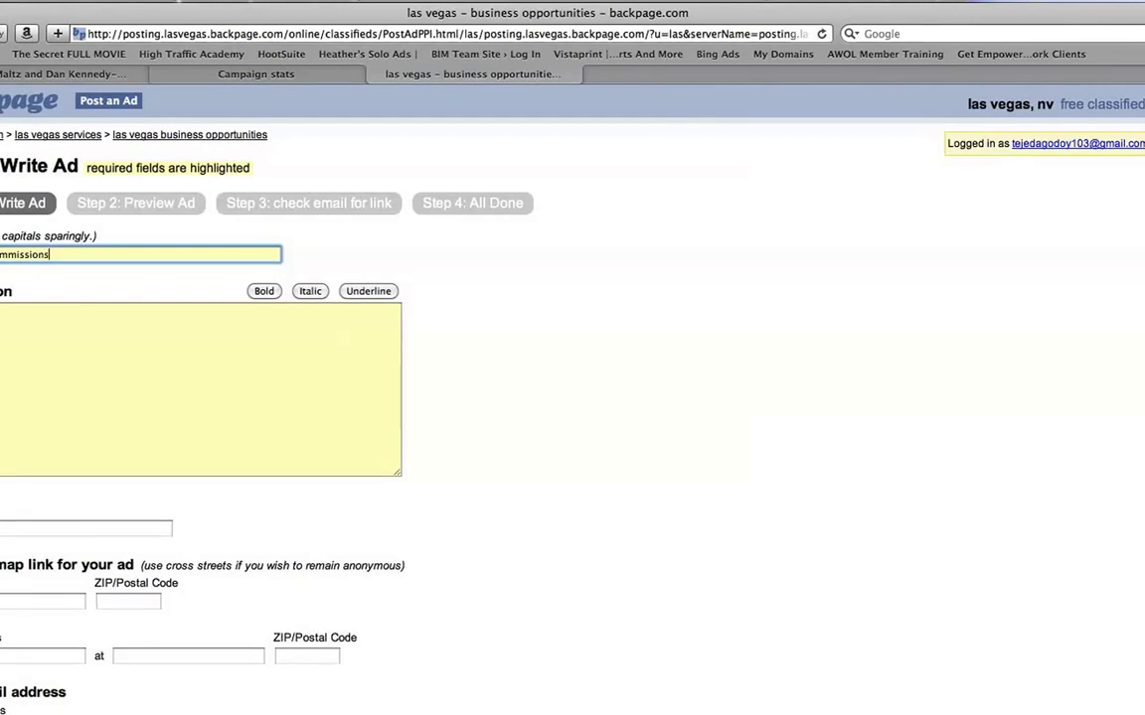
pyautogui.click(39, 309)
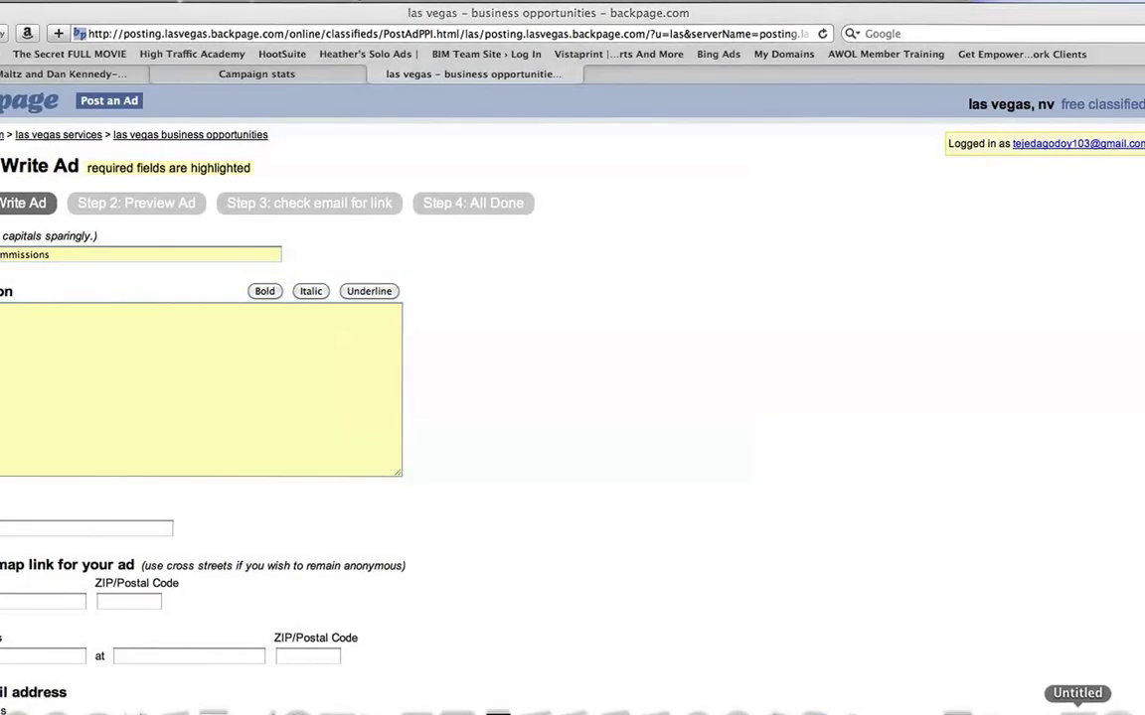
# Step: Copy the webinar invitation lines from the Untitled TextEdit note, then minimise the note
pyautogui.click(1076, 707)
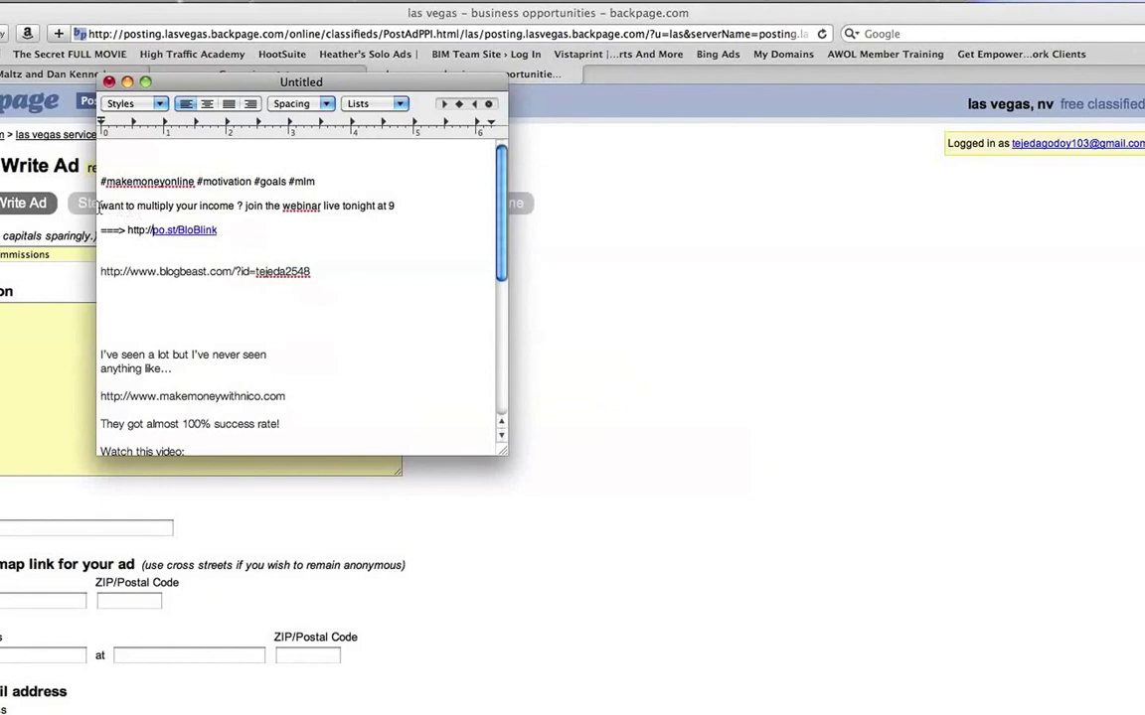
pyautogui.moveTo(100, 207); pyautogui.dragTo(229, 221)
pyautogui.rightClick(229, 220)
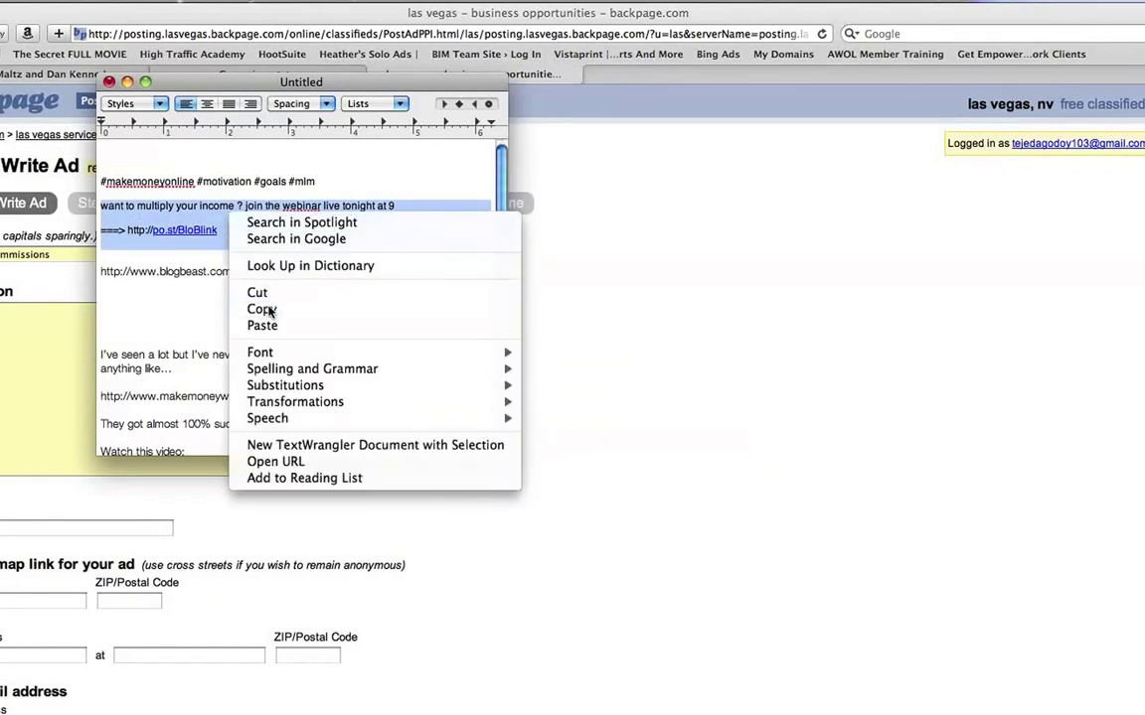
pyautogui.click(323, 309)
pyautogui.click(126, 81)
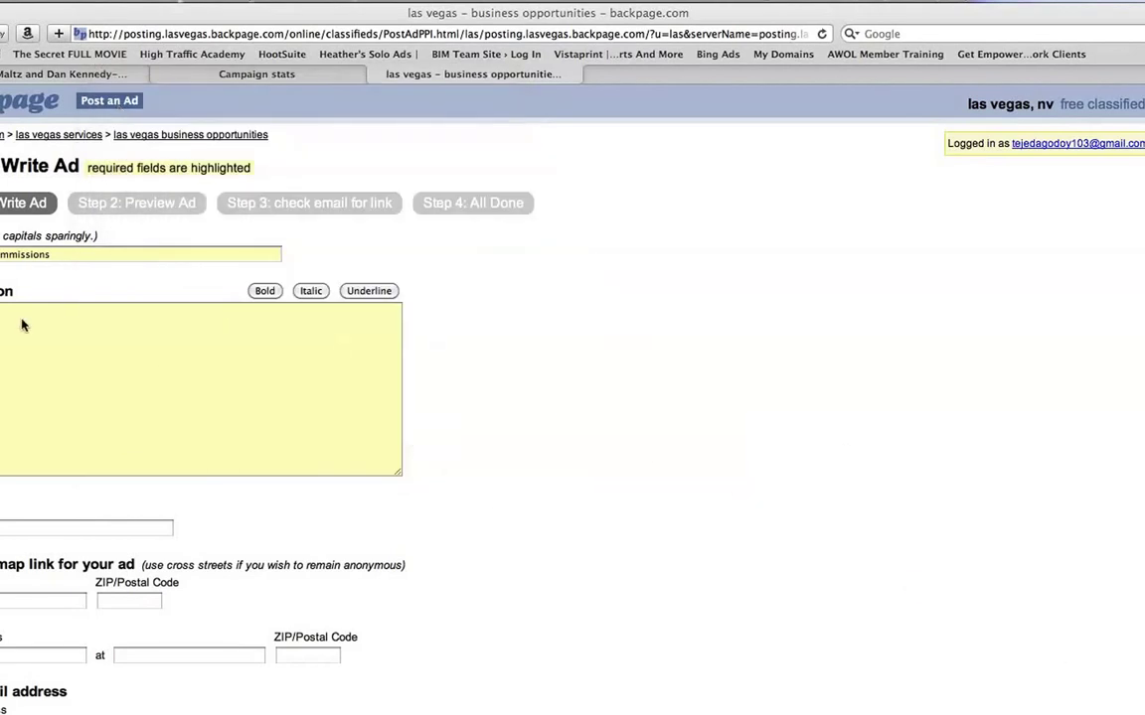
pyautogui.click(25, 318)
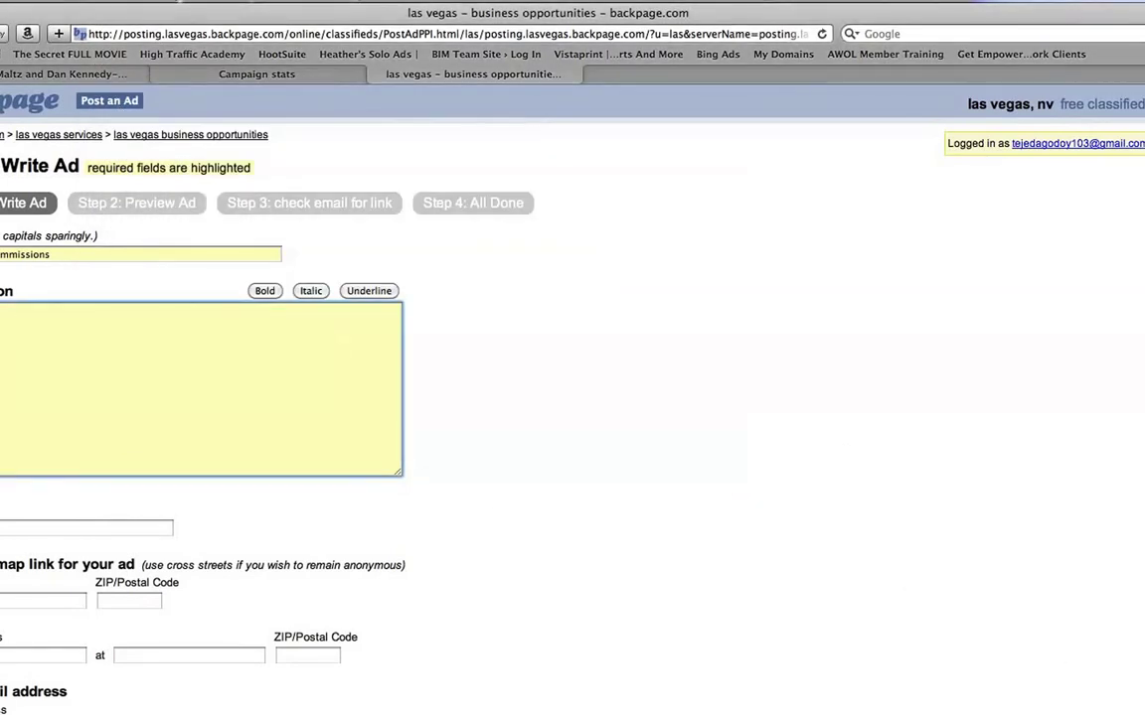
# Step: Start the description with '100% commissions !', paste the webinar lines and trim the extra details
pyautogui.write('100% commissions !')
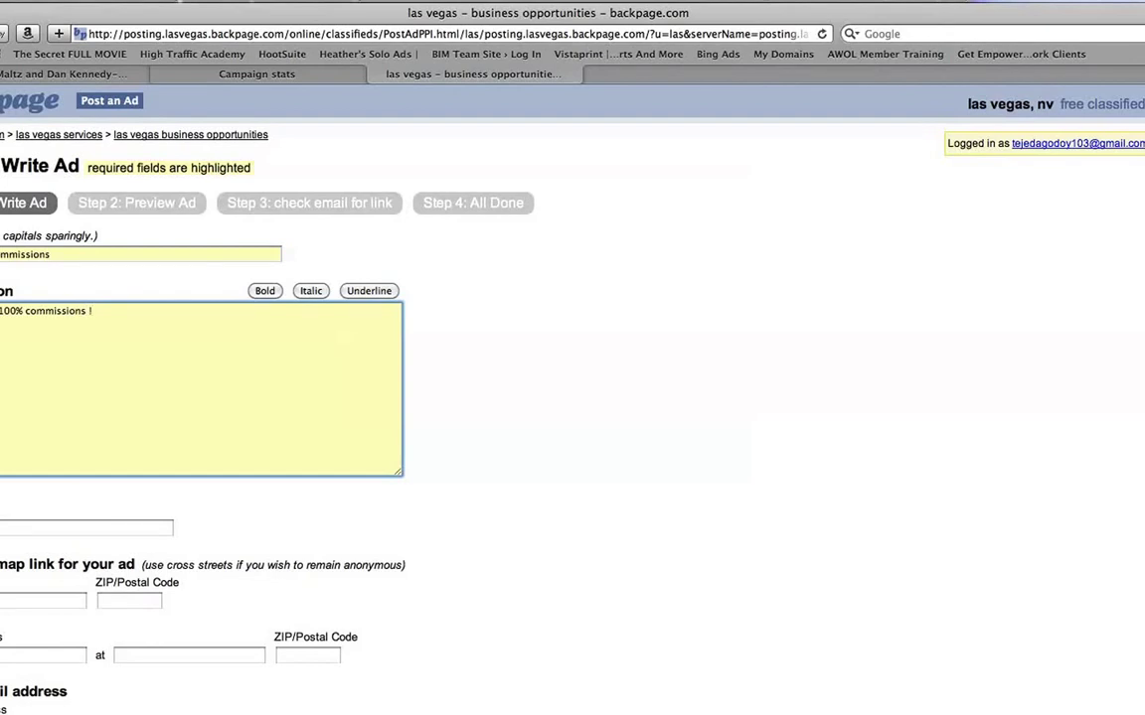
pyautogui.rightClick(5, 326)
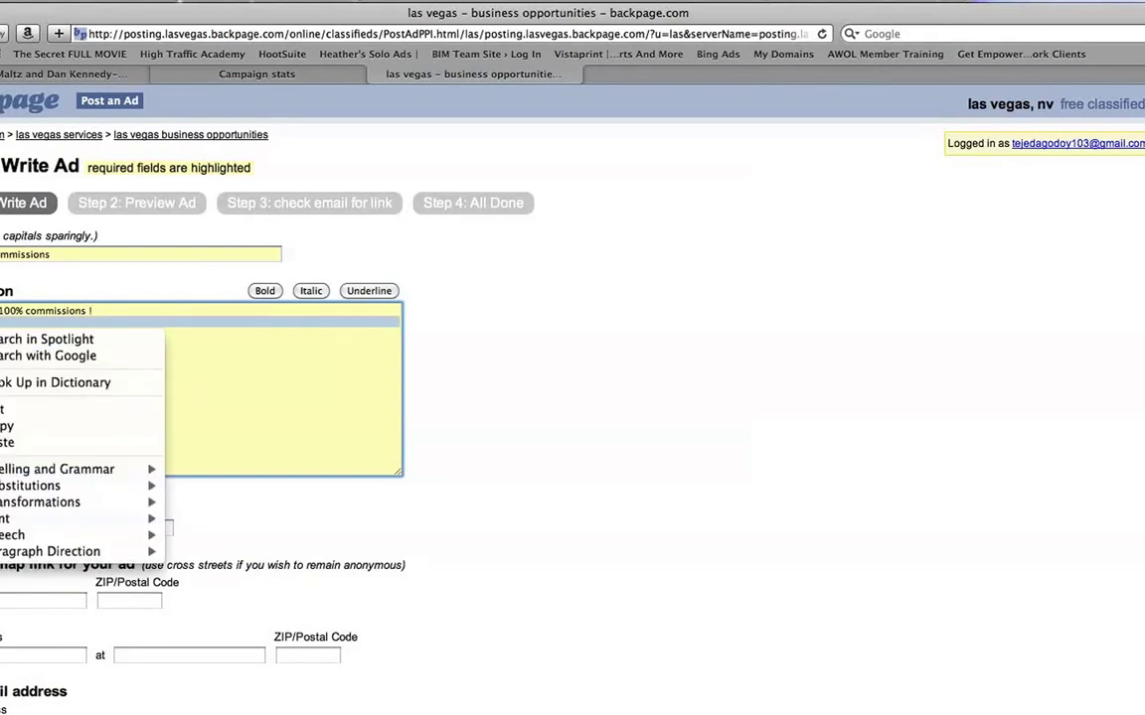
pyautogui.click(20, 439)
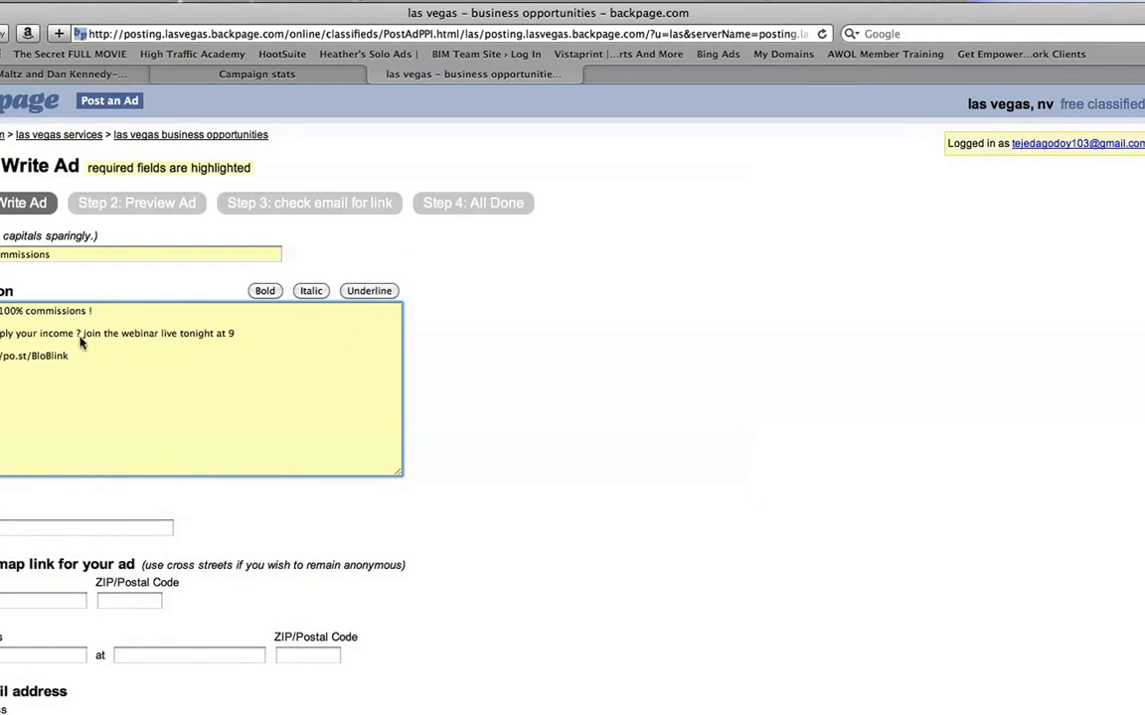
pyautogui.moveTo(75, 334); pyautogui.dragTo(239, 336)
pyautogui.press('BackSpace')
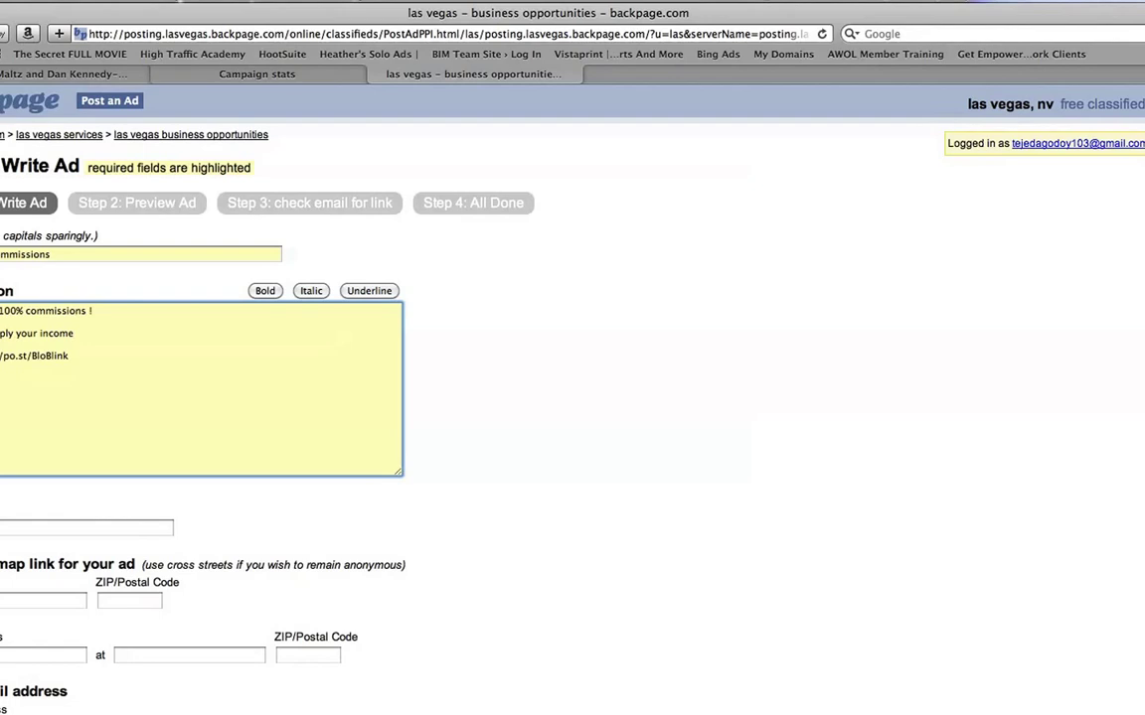
pyautogui.press('BackSpace')
pyautogui.press('BackSpace')
pyautogui.press('BackSpace')
pyautogui.press('BackSpace')
pyautogui.press('BackSpace')
pyautogui.press('BackSpace')
pyautogui.press('BackSpace')
pyautogui.press('BackSpace')
pyautogui.press('BackSpace')
pyautogui.press('BackSpace')
pyautogui.press('Return')
# Step: Add a line about multiplying your income if you get in before october 11 2013
pyautogui.write('your ')
pyautogui.write('ly ')
pyautogui.write('omultip')
pyautogui.write('ur ')
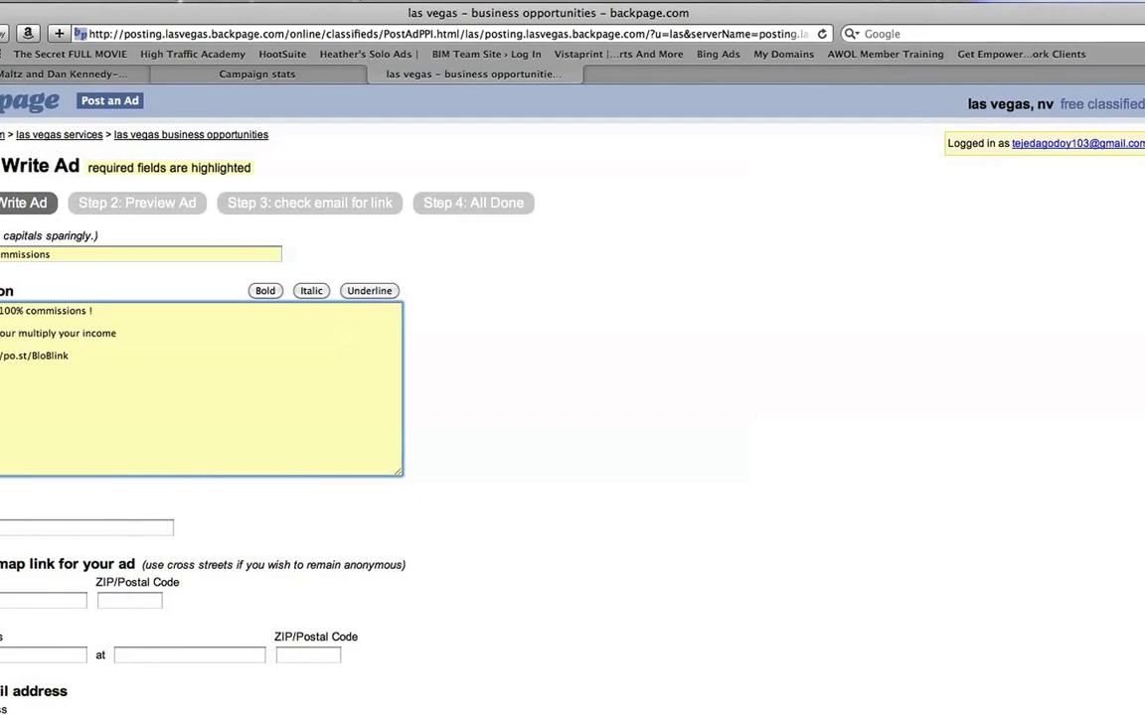
pyautogui.write('income ')
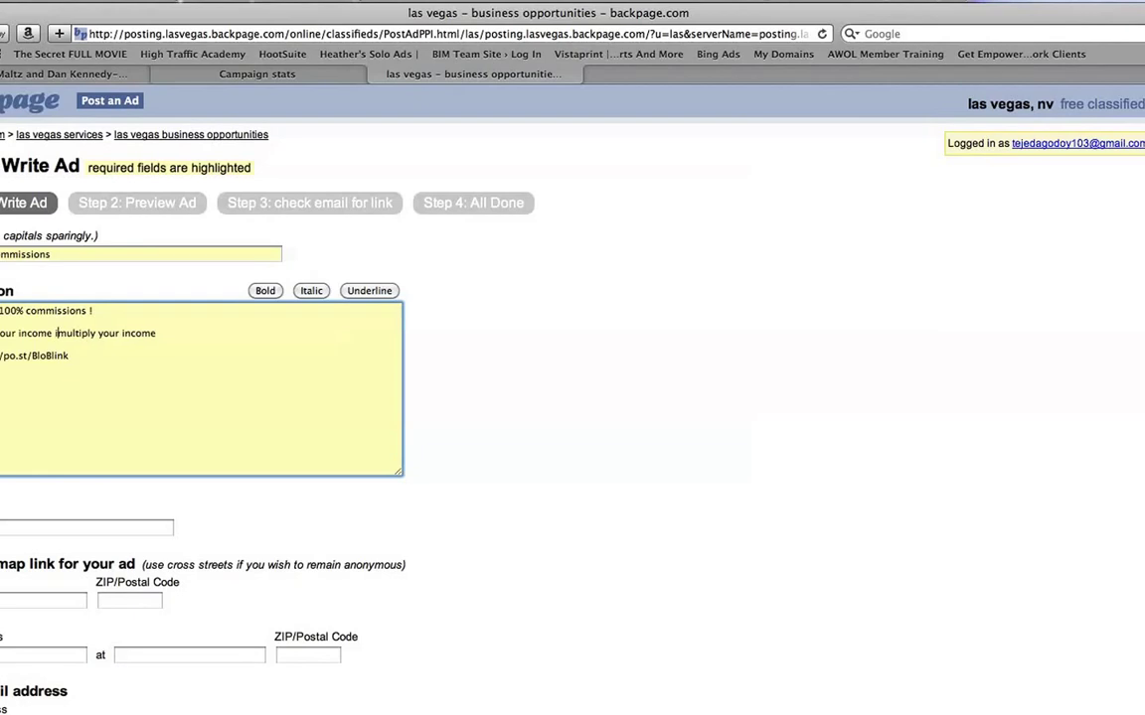
pyautogui.write(' if you get ')
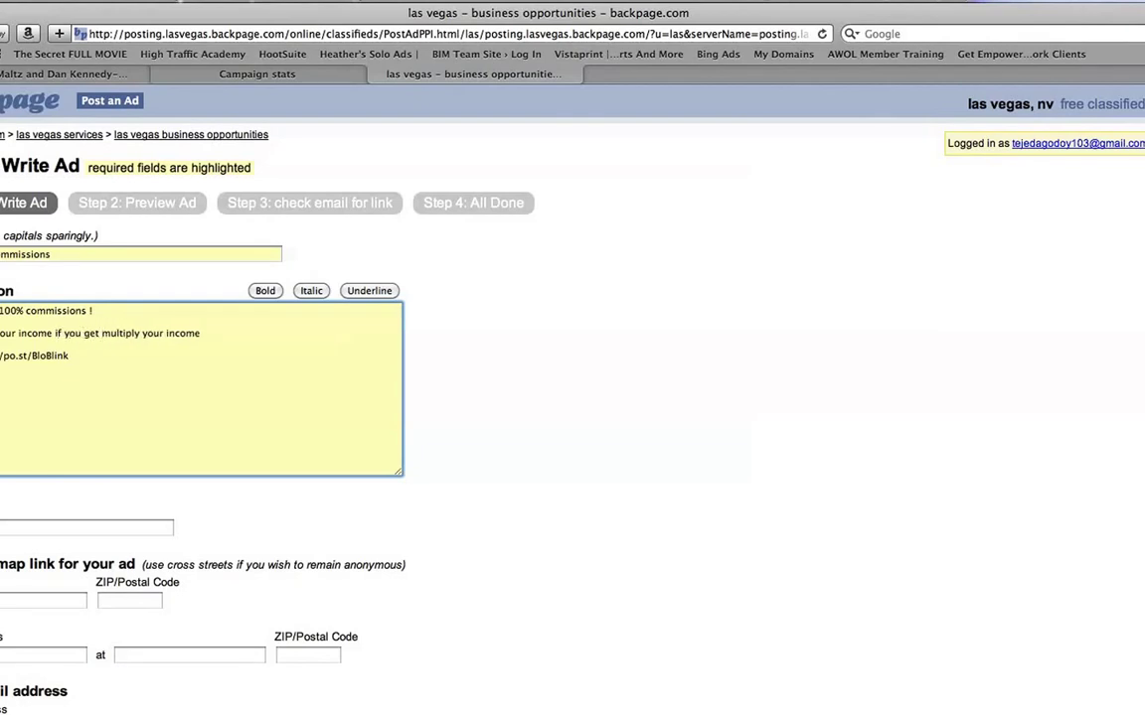
pyautogui.write('in before ')
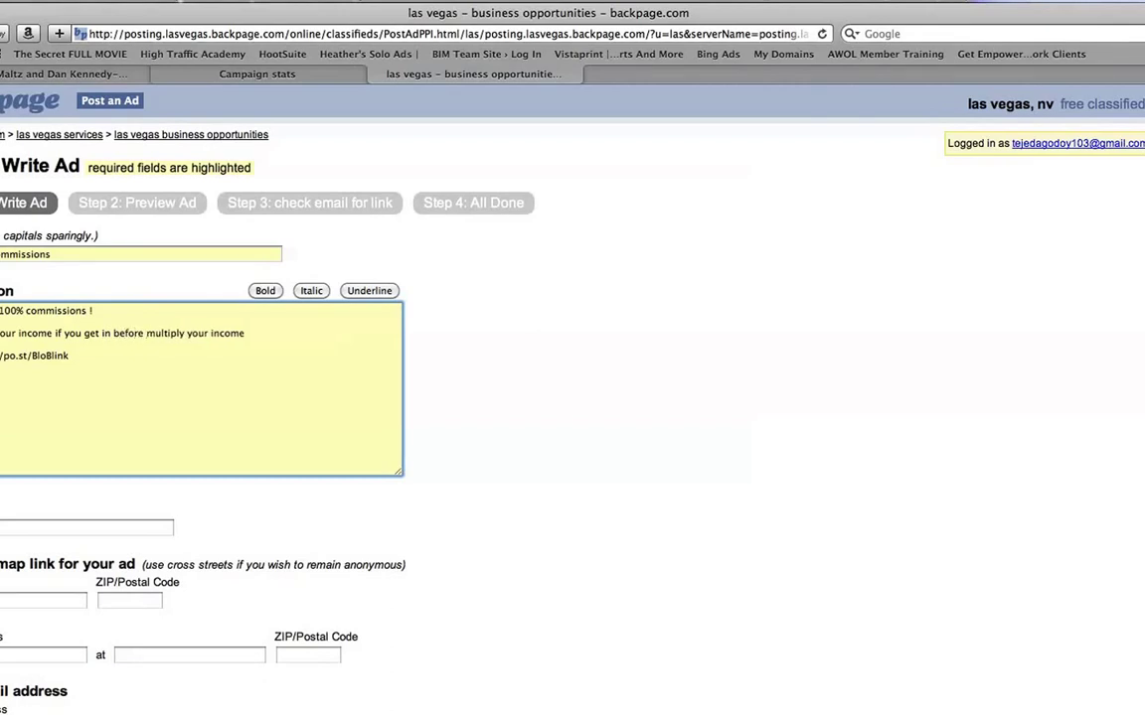
pyautogui.write('O')
pyautogui.press('BackSpace')
pyautogui.write('oct')
pyautogui.press('BackSpace')
pyautogui.write('ber 11')
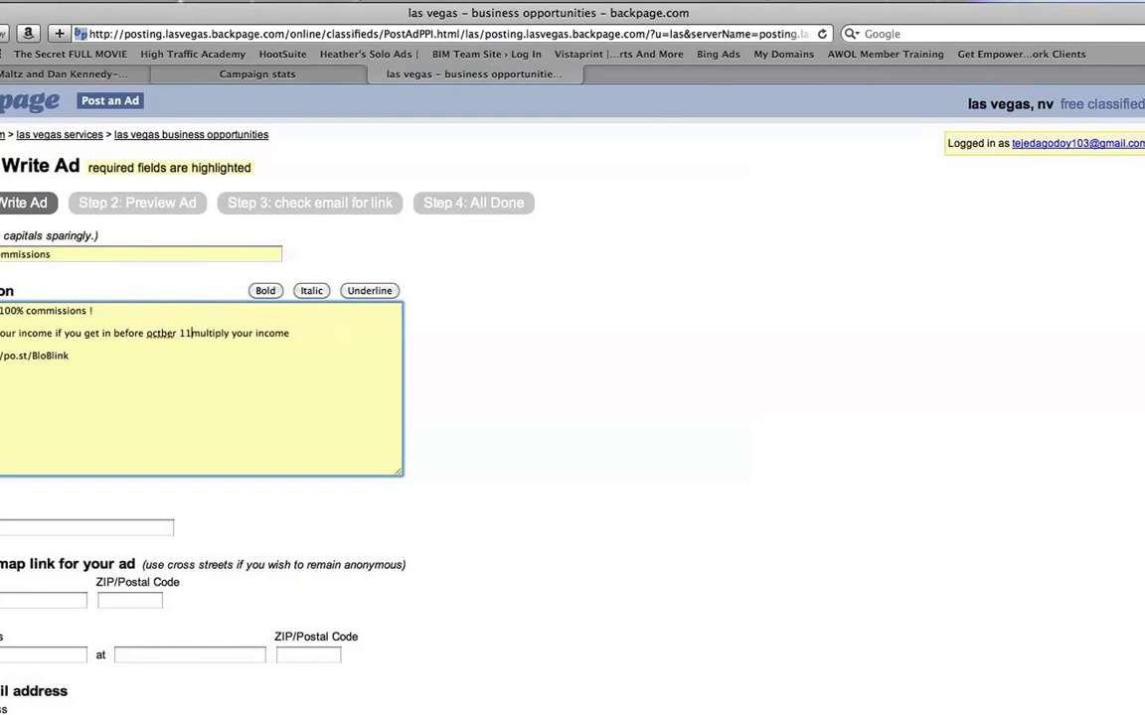
pyautogui.press('BackSpace')
pyautogui.press('BackSpace')
pyautogui.press('BackSpace')
pyautogui.press('BackSpace')
pyautogui.press('BackSpace')
pyautogui.press('BackSpace')
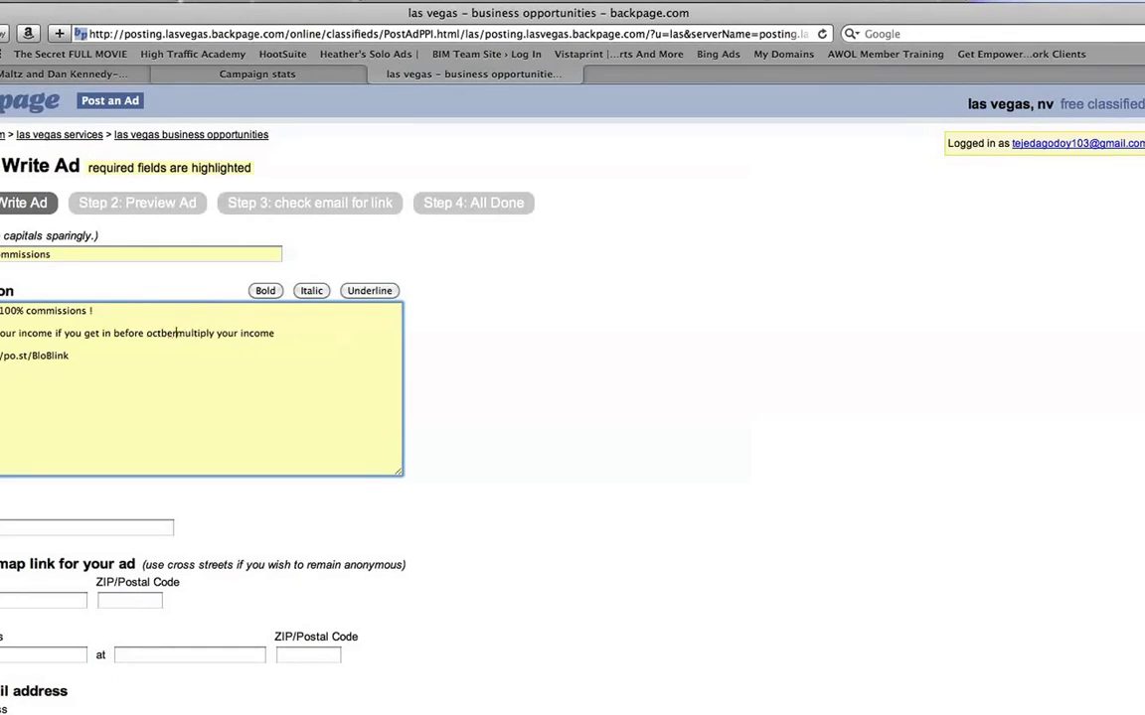
pyautogui.write('ober 11 ')
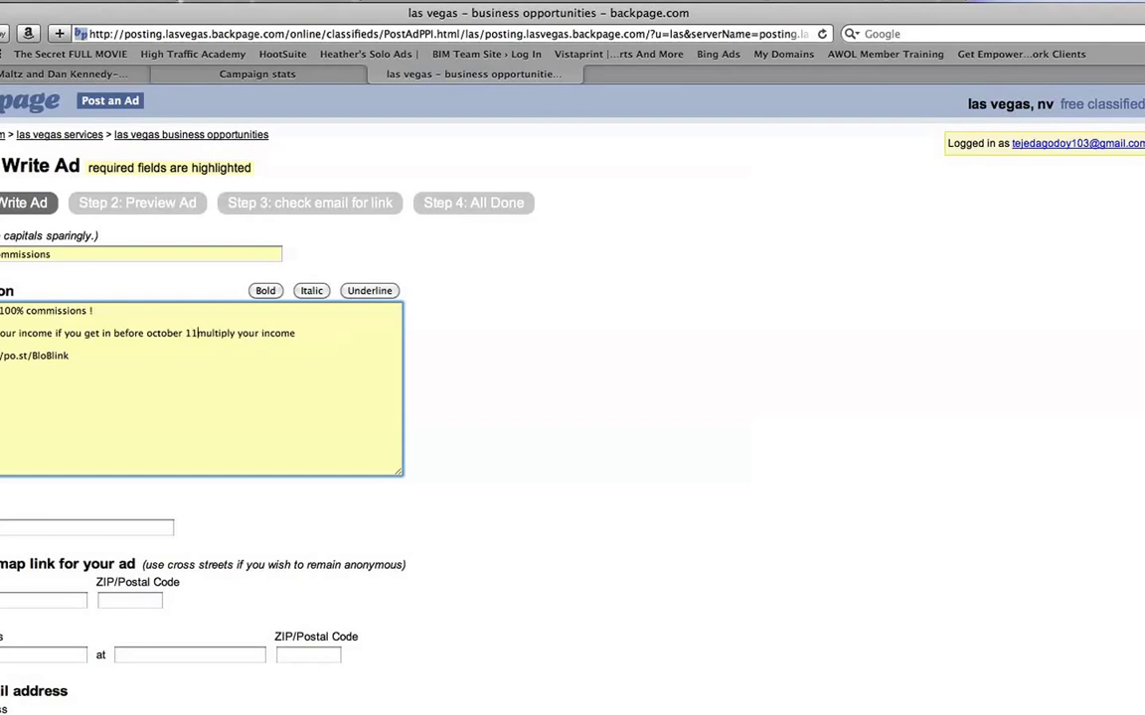
pyautogui.write('2013')
# Step: Delete the duplicated 'multiply your income' phrase and add commas to the date: 'october ,11 ,2013'
pyautogui.moveTo(226, 334); pyautogui.dragTo(398, 335)
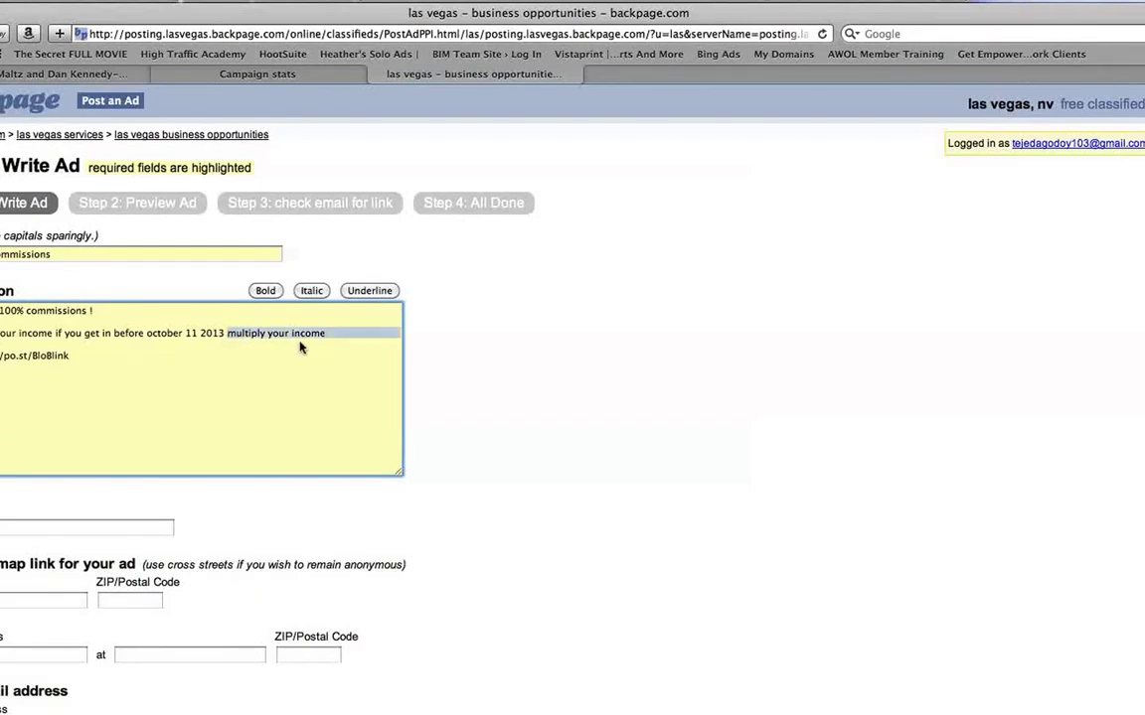
pyautogui.press('BackSpace')
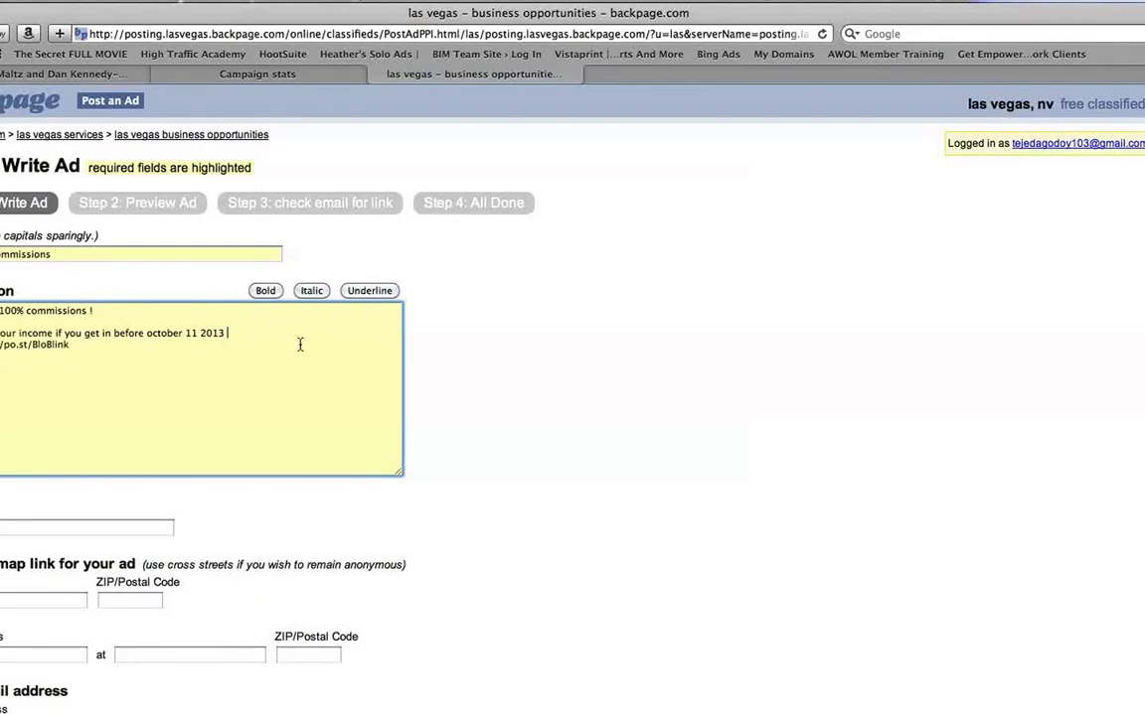
pyautogui.rightClick(5, 327)
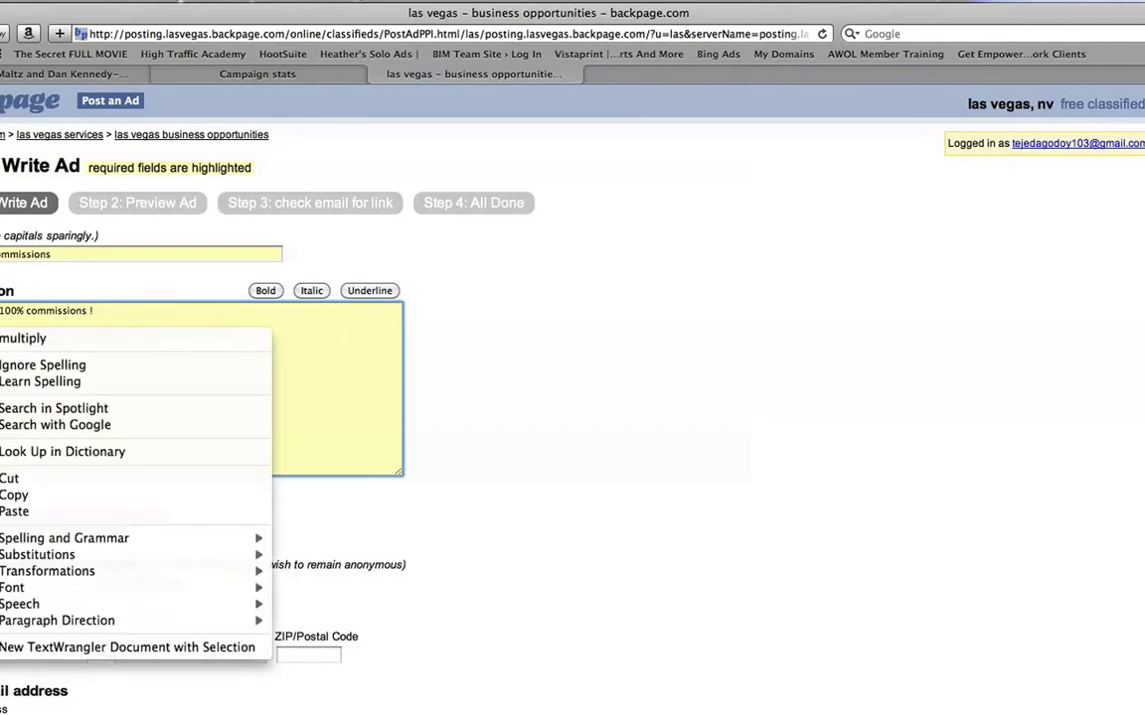
pyautogui.click(8, 335)
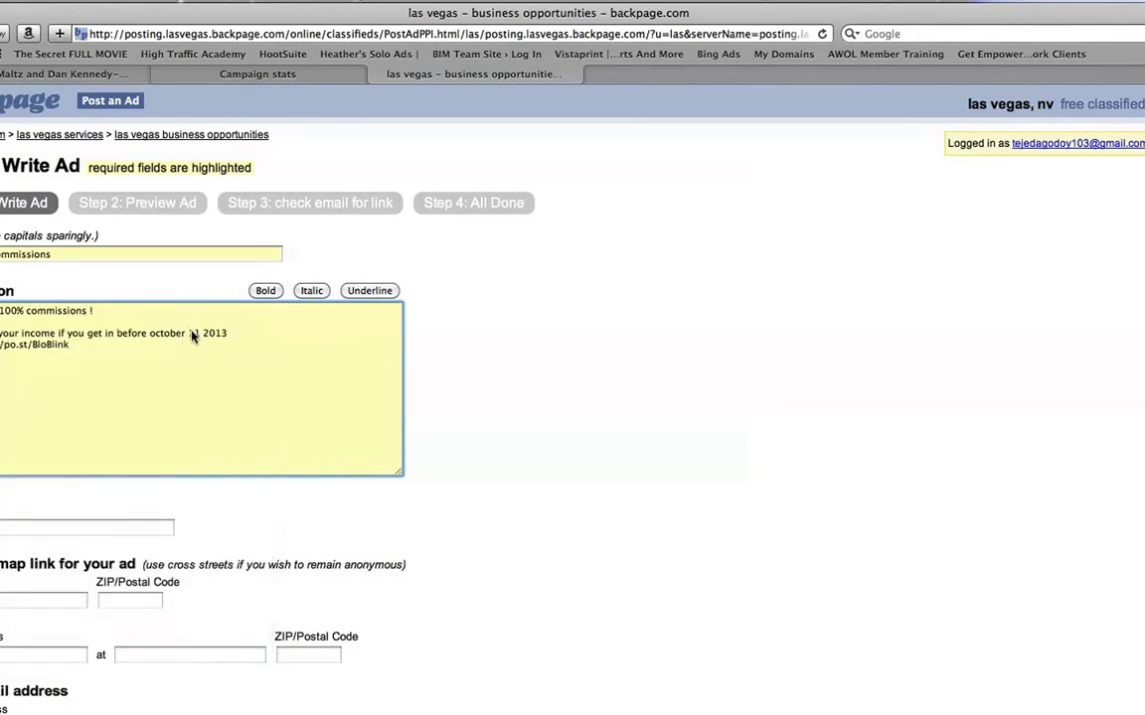
pyautogui.write(',')
pyautogui.press('Right')
pyautogui.press('Right')
pyautogui.press('Right')
pyautogui.write(',')
# Step: Add blank lines and a line ending 'just go to:' above the po.st link
pyautogui.press('Return')
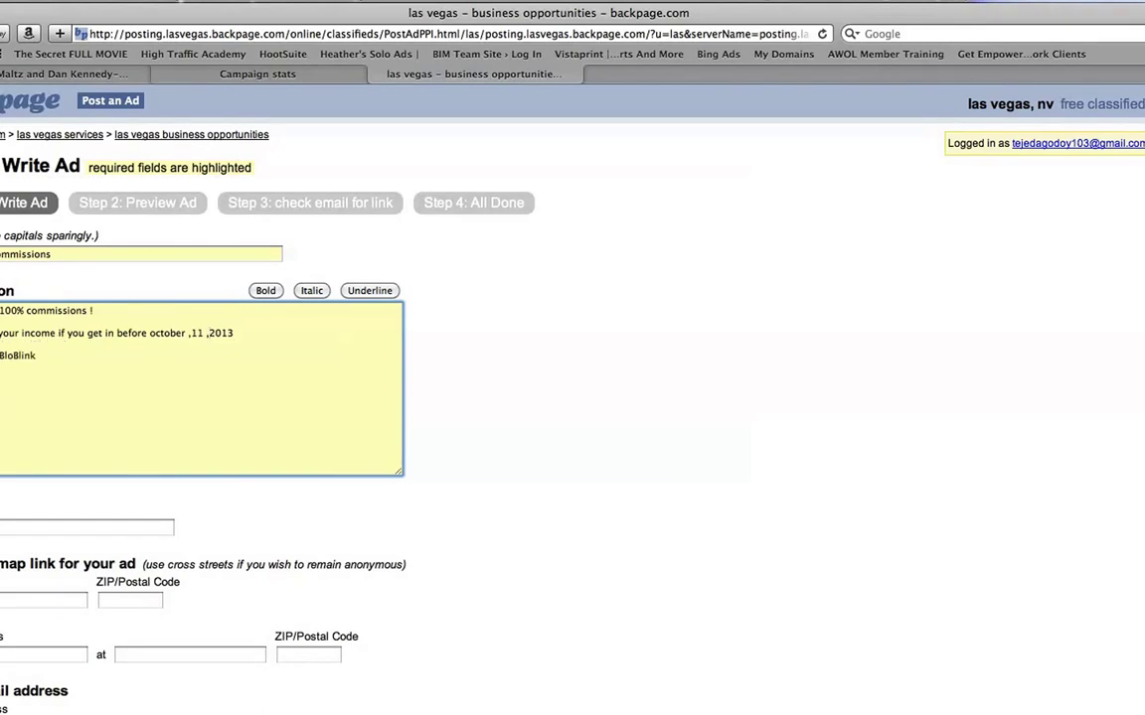
pyautogui.press('BackSpace')
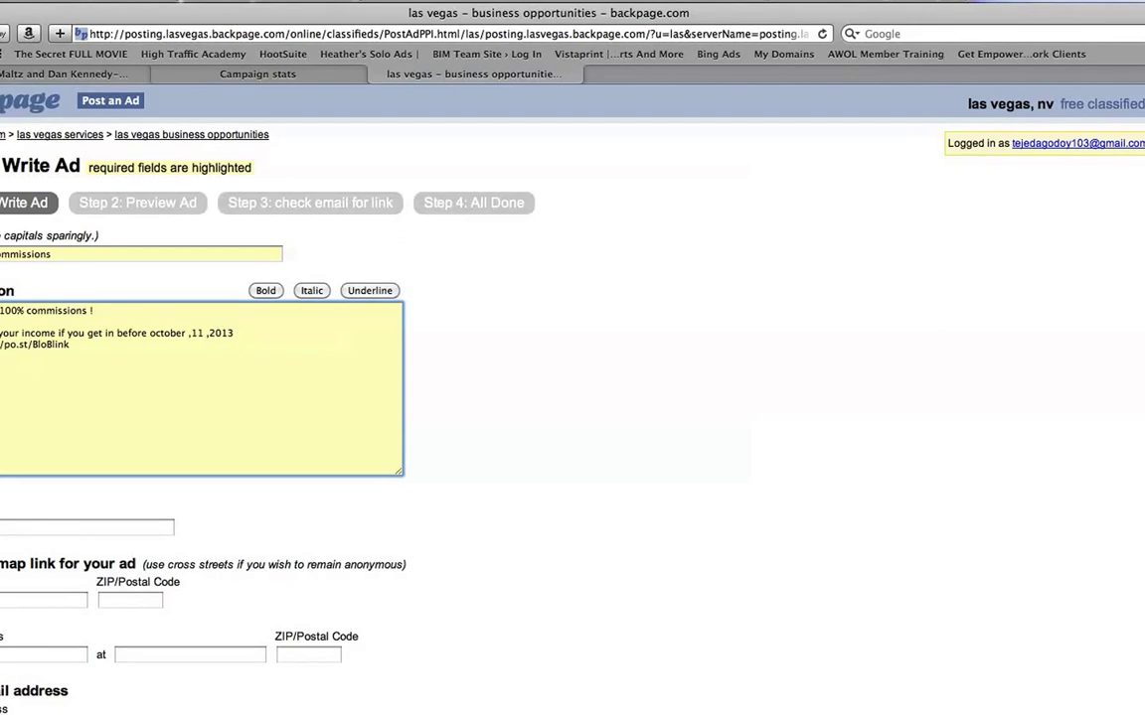
pyautogui.press('Return')
pyautogui.press('Return')
pyautogui.press('Return')
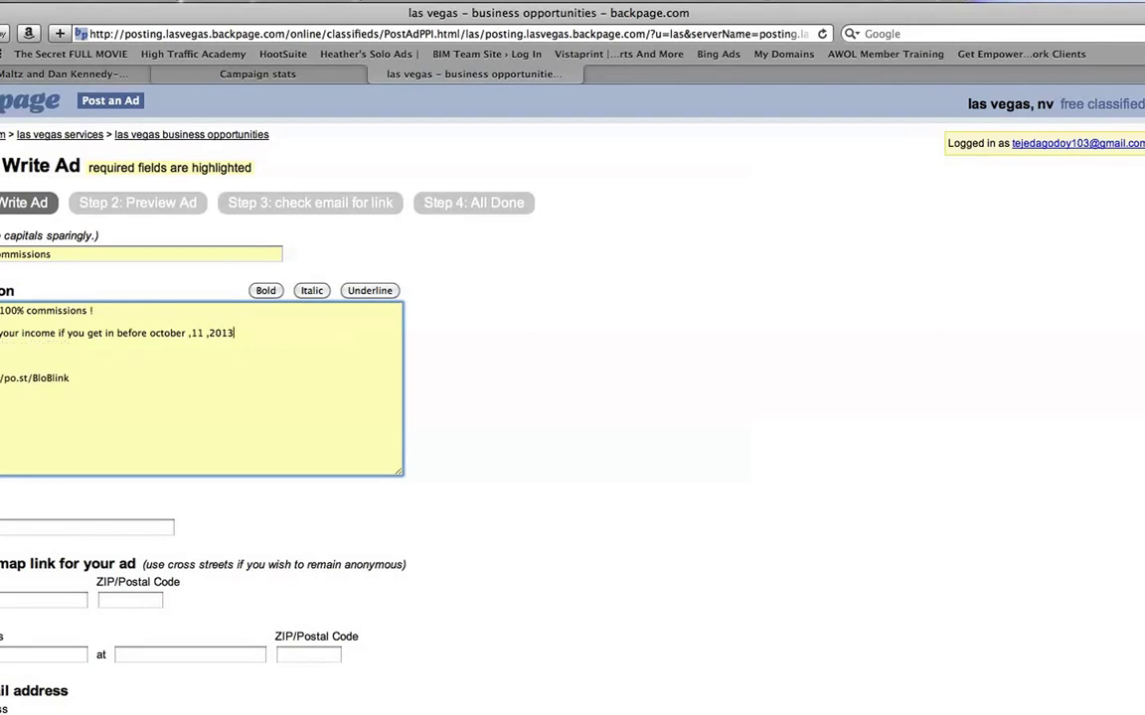
pyautogui.press('Return')
pyautogui.press('Return')
pyautogui.press('Return')
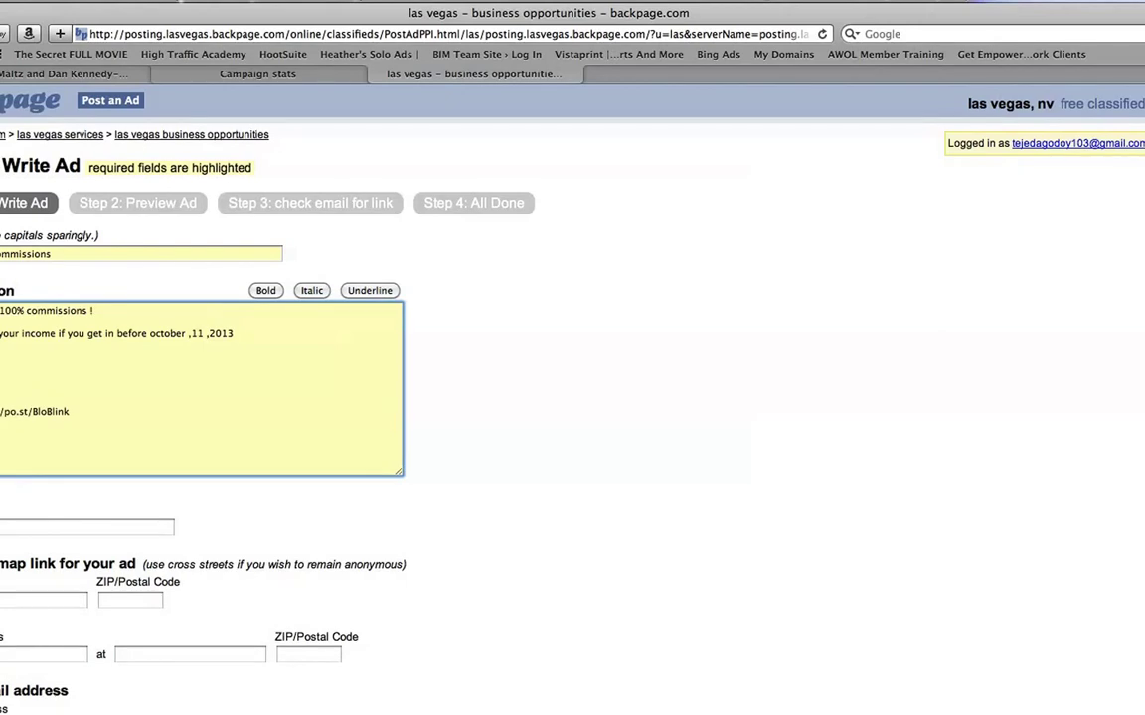
pyautogui.write('ay just go to:')
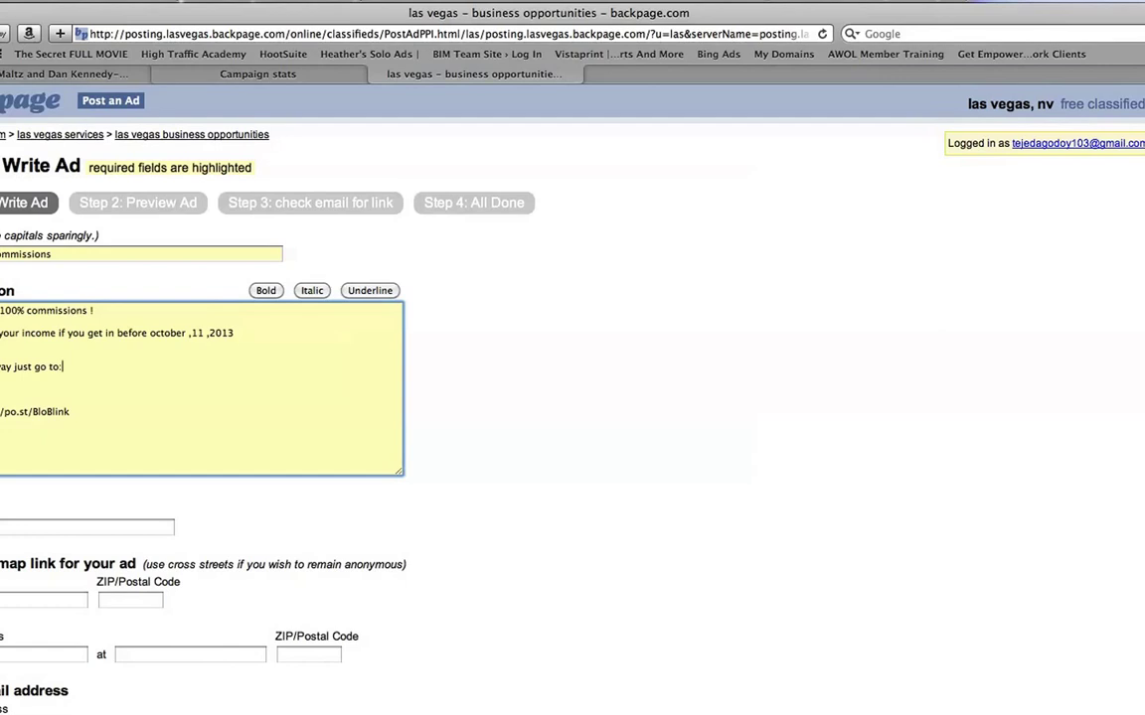
# Step: Append '...' to the ad title and remove one blank line above the po.st link
pyautogui.click(41, 253)
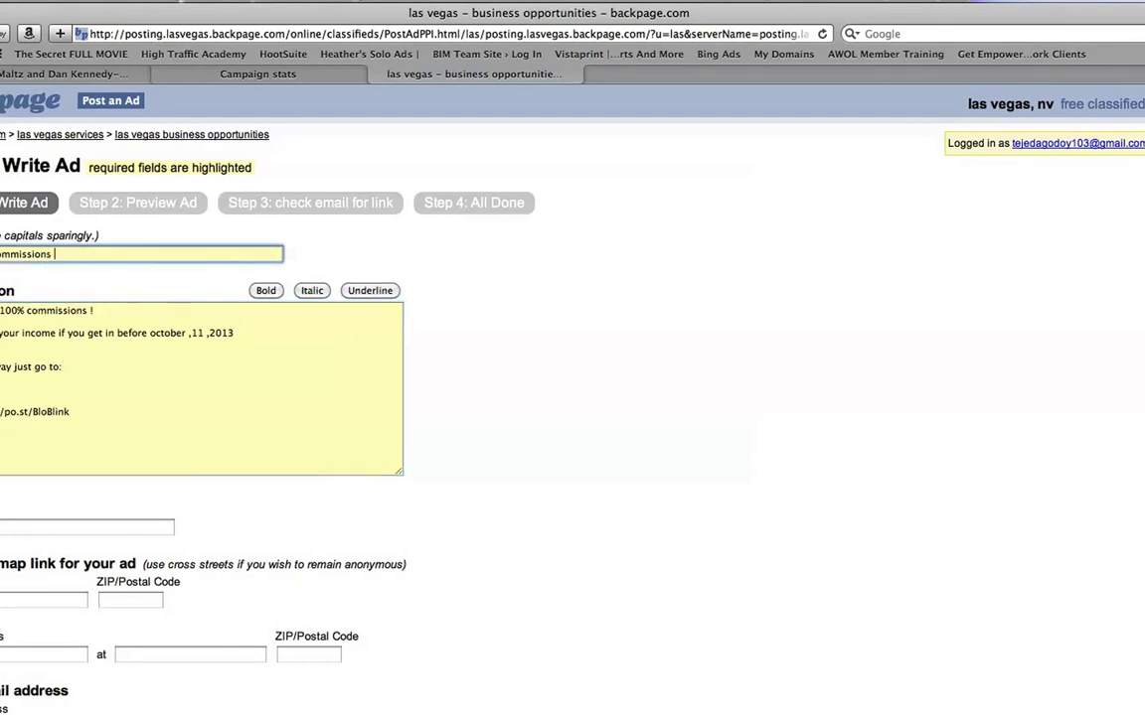
pyautogui.write('...')
pyautogui.click(249, 418)
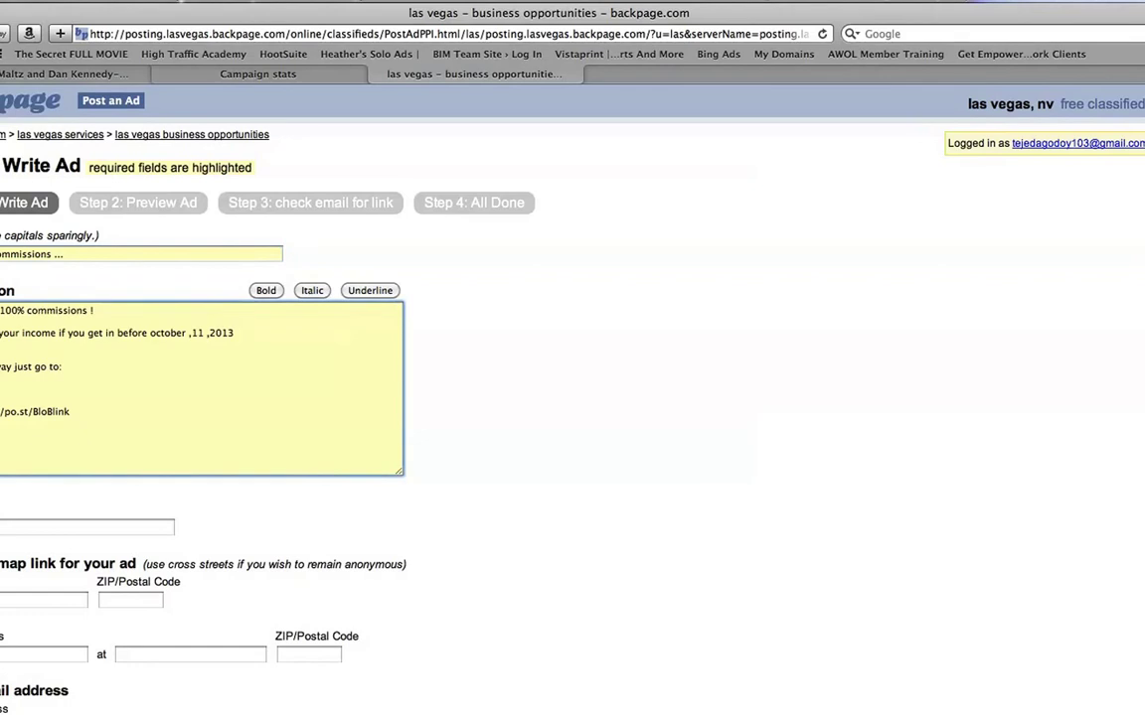
pyautogui.press('BackSpace')
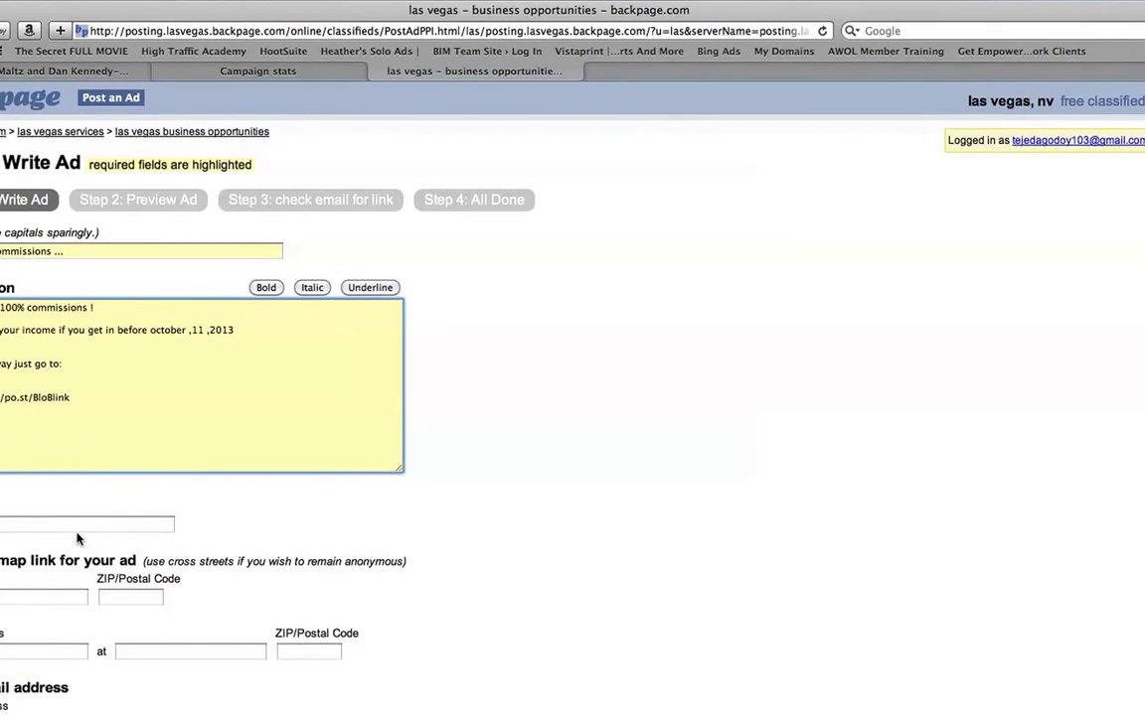
pyautogui.click(66, 524)
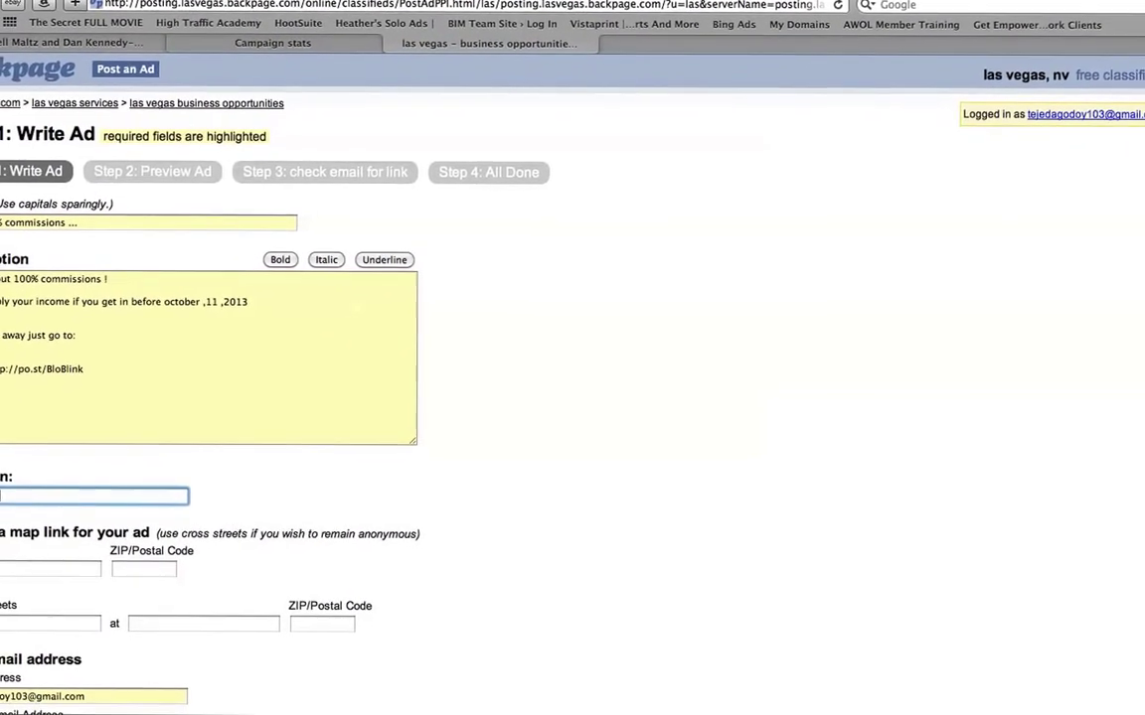
# Step: Scroll past the images and upgrades sections and continue to the Step 2: Preview Ad page
pyautogui.scroll(-10, 998, 355)
pyautogui.scroll(-5, 572, 387)
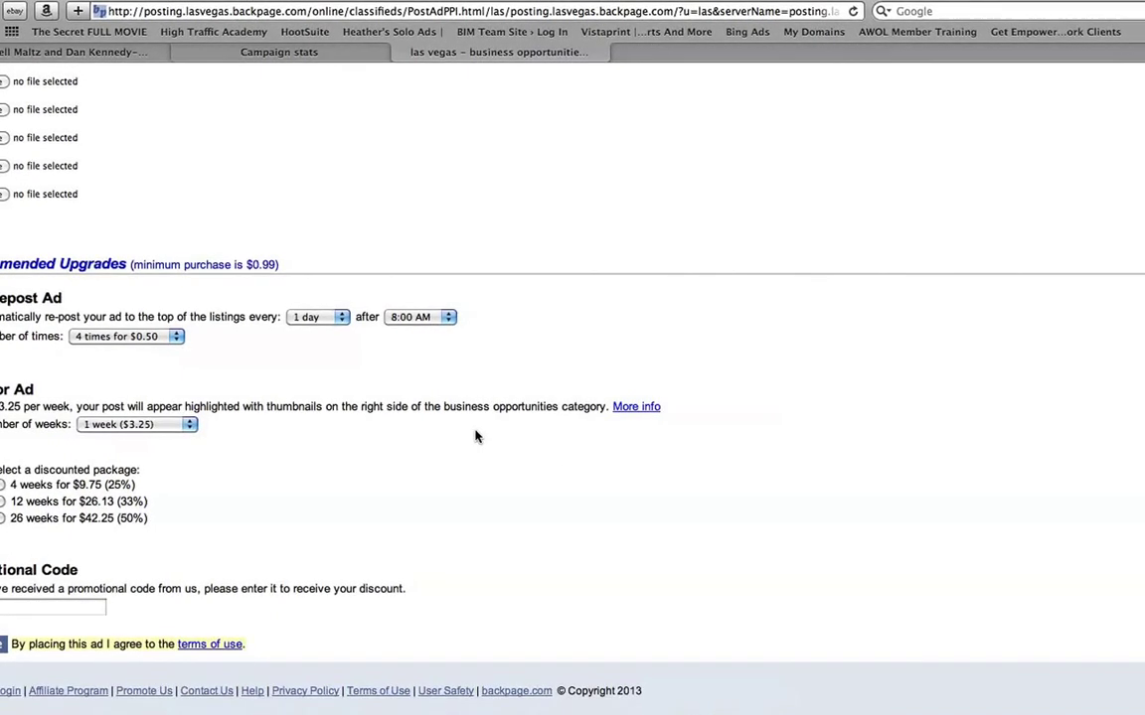
pyautogui.scroll(10, 1064, 433)
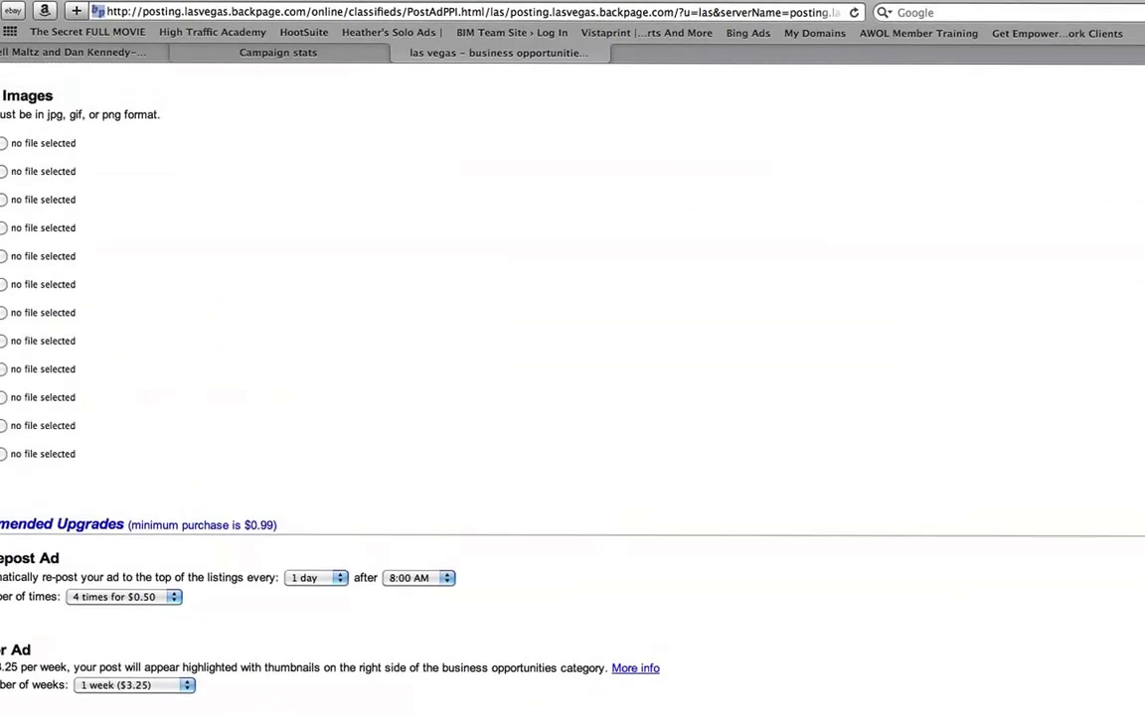
pyautogui.scroll(-10, 1064, 434)
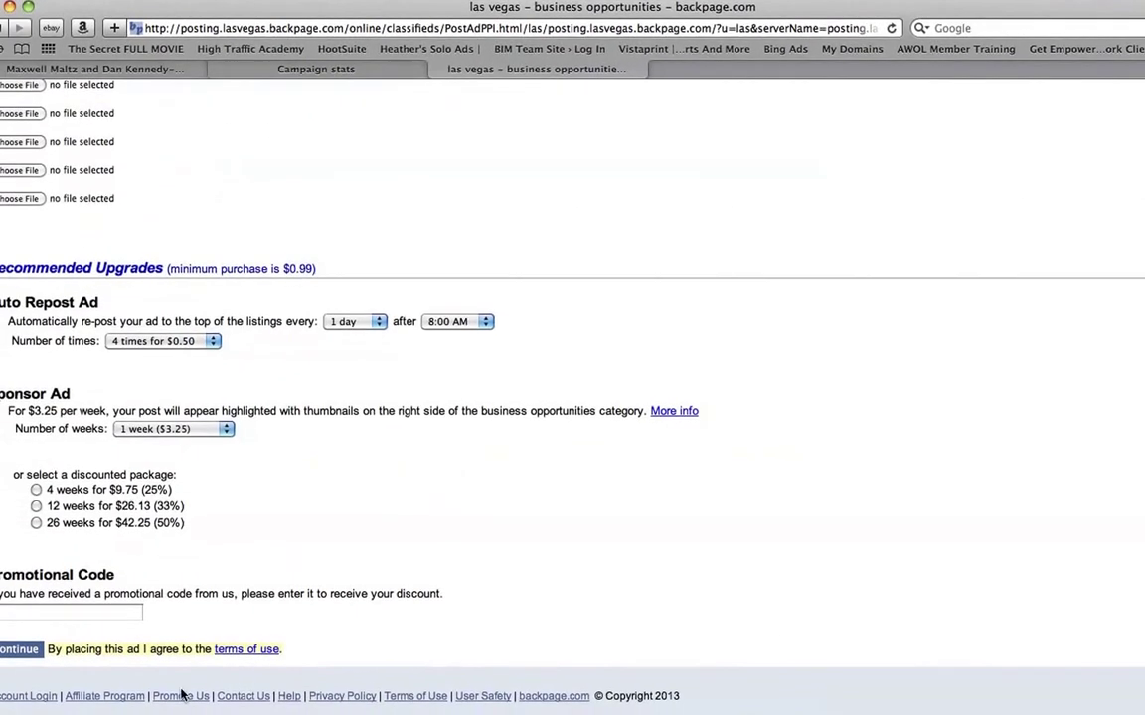
pyautogui.click(22, 647)
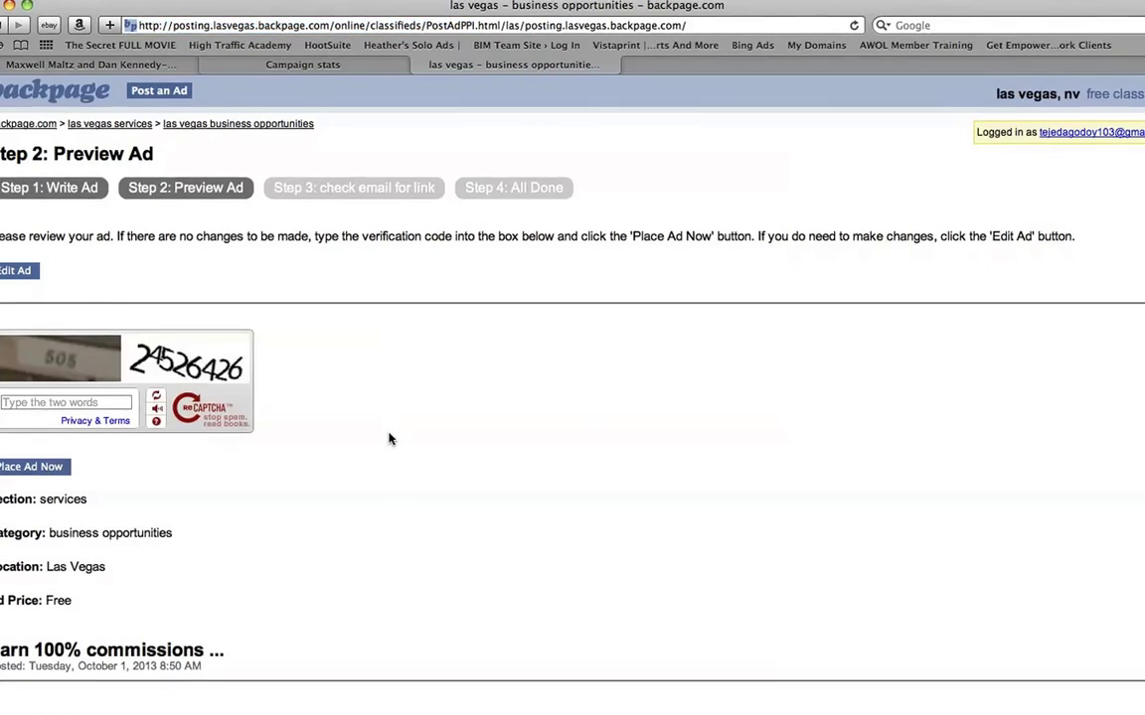
# Step: Type the reCAPTCHA verification words shown on the Preview Ad page
pyautogui.click(63, 405)
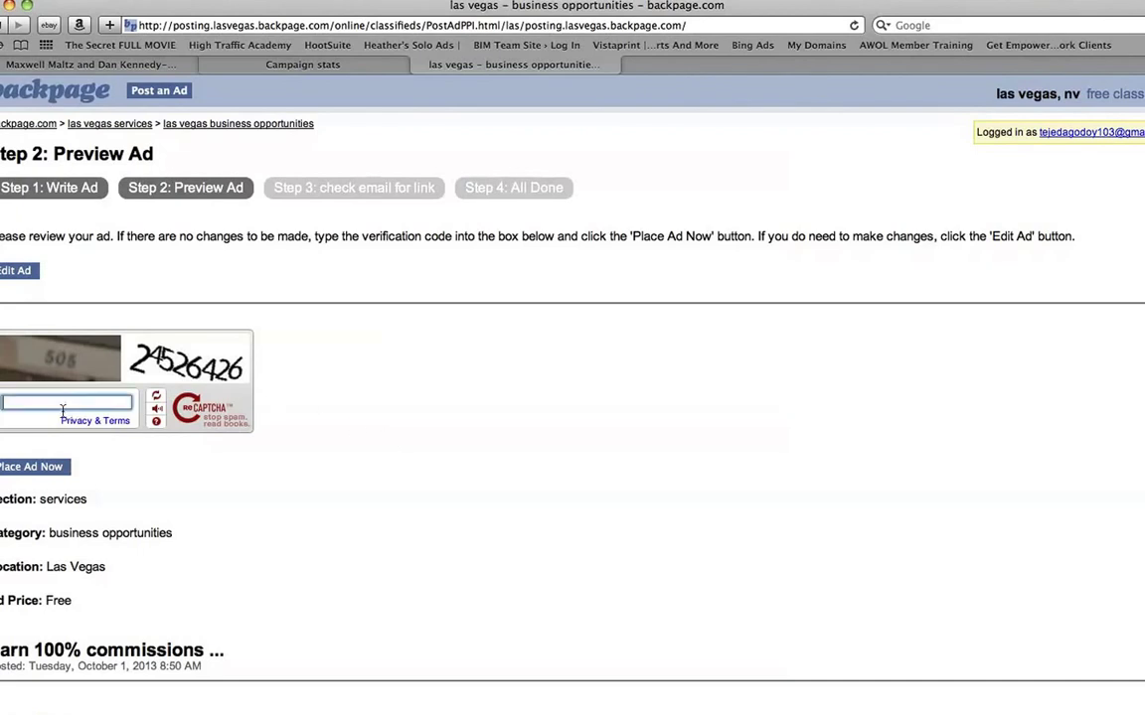
pyautogui.write('5')
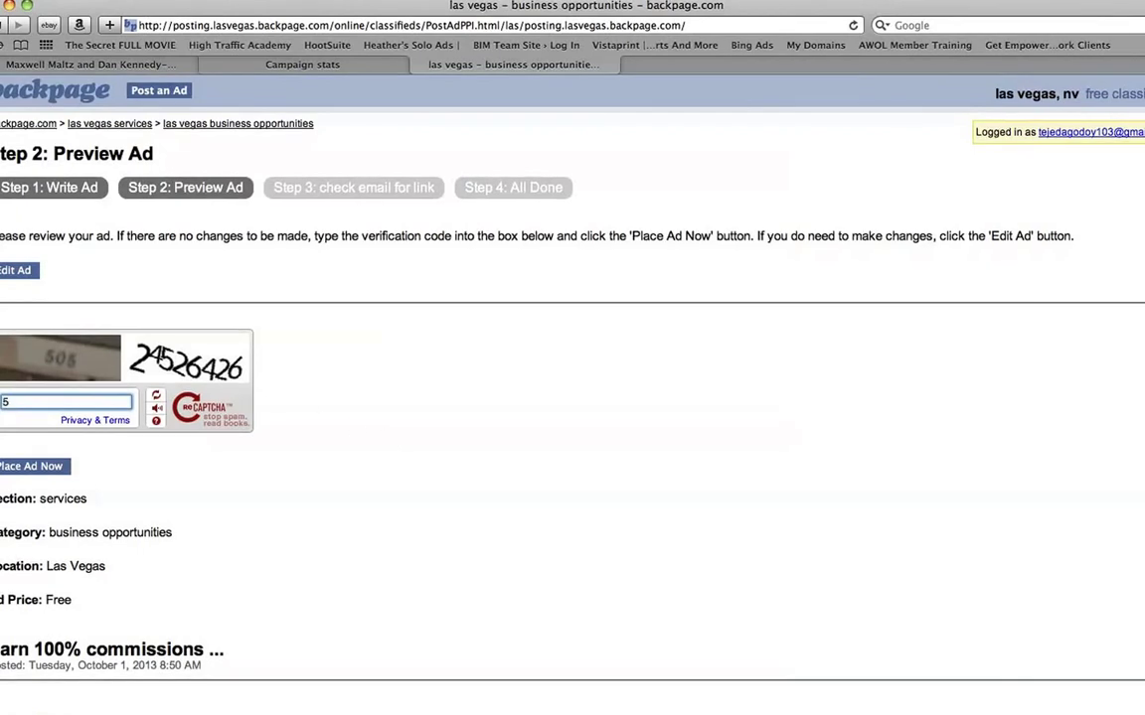
pyautogui.write('05 24')
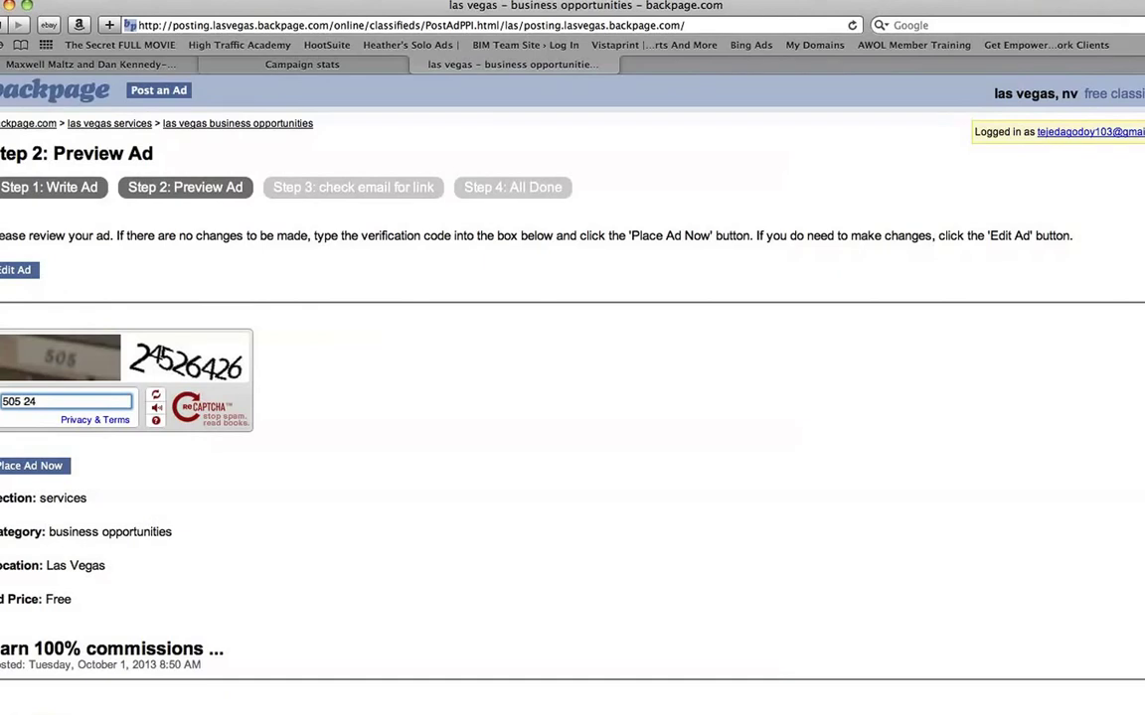
pyautogui.write('52')
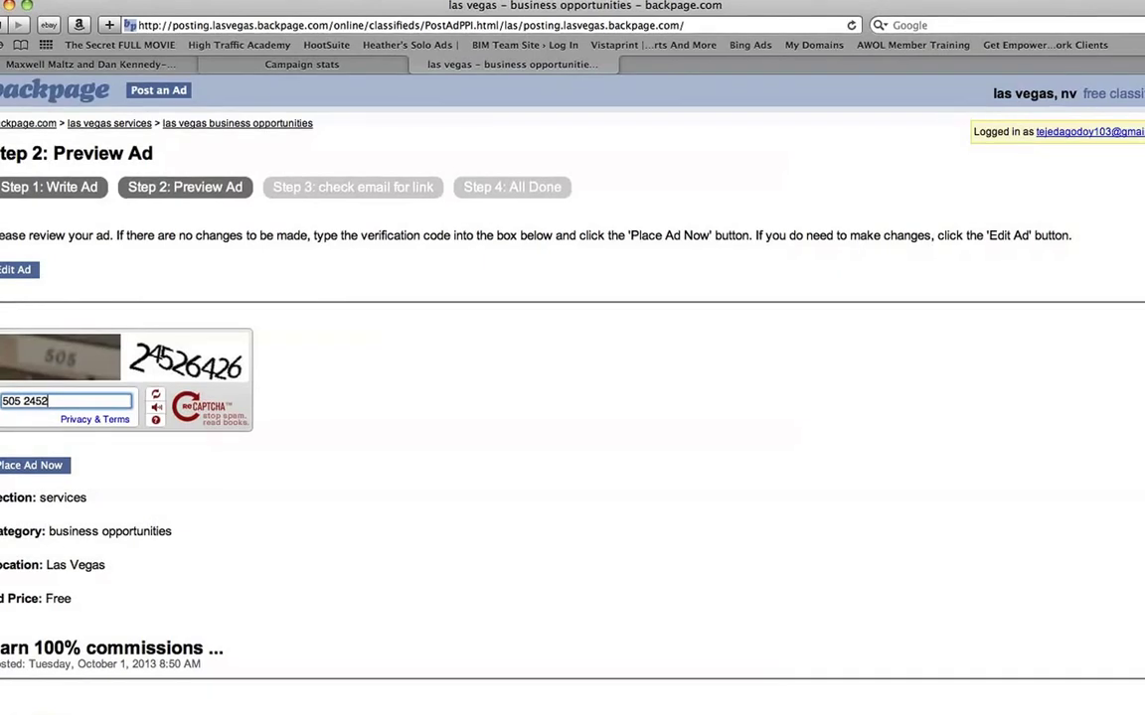